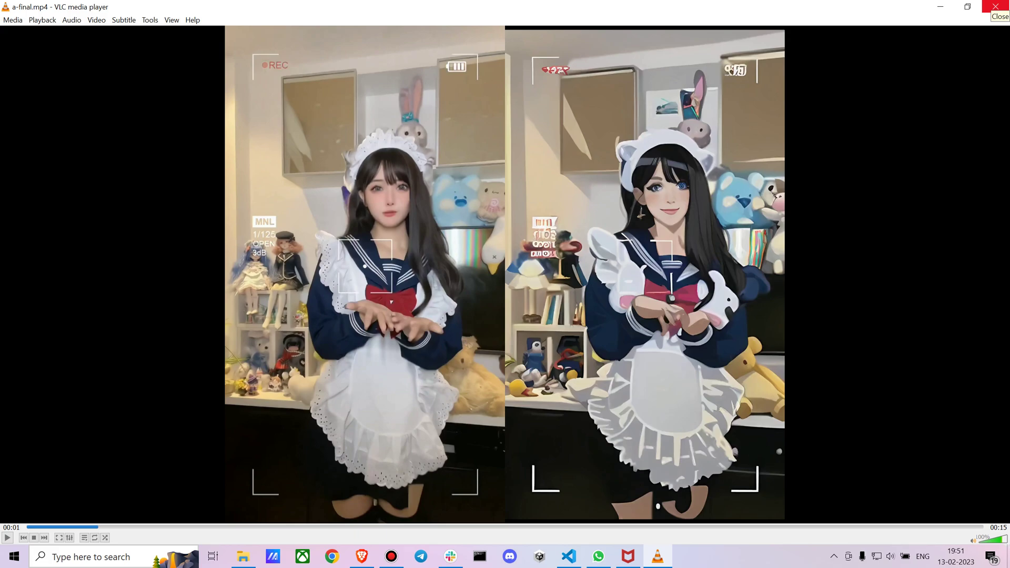
# - Play and then pause the side-by-side anime conversion a-final.mp4 in VLC
pyautogui.press('space')
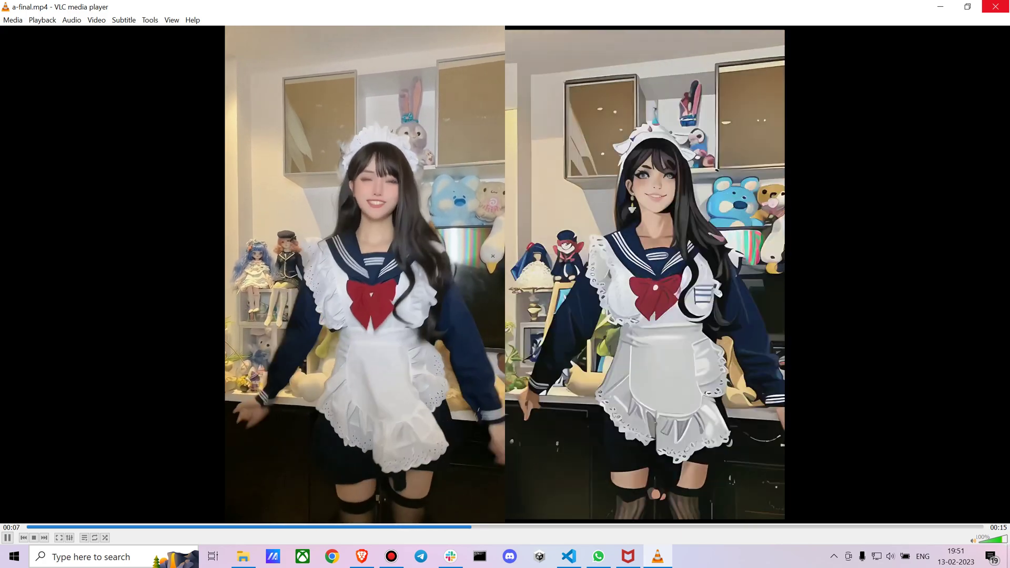
pyautogui.press('space')
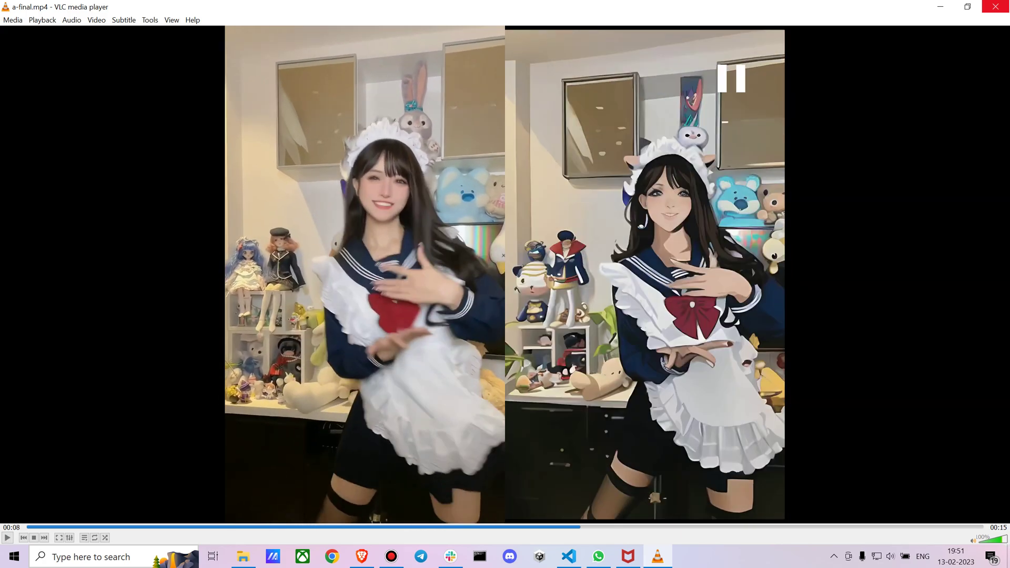
# - Close a-final.mp4, watch cat_final.mp4 and close it, then minimize the Youtube folder
pyautogui.click(996, 6)
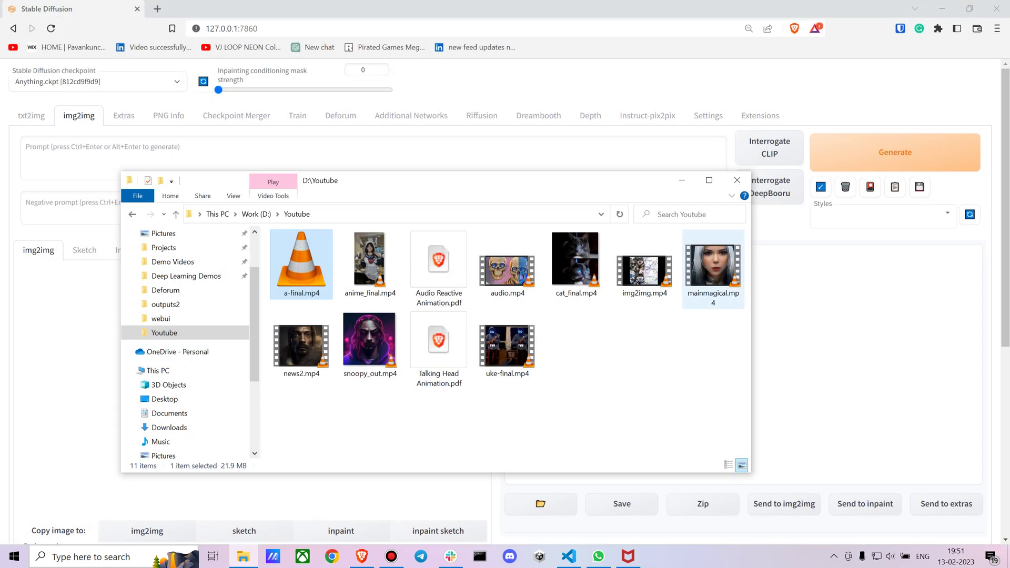
pyautogui.doubleClick(576, 263)
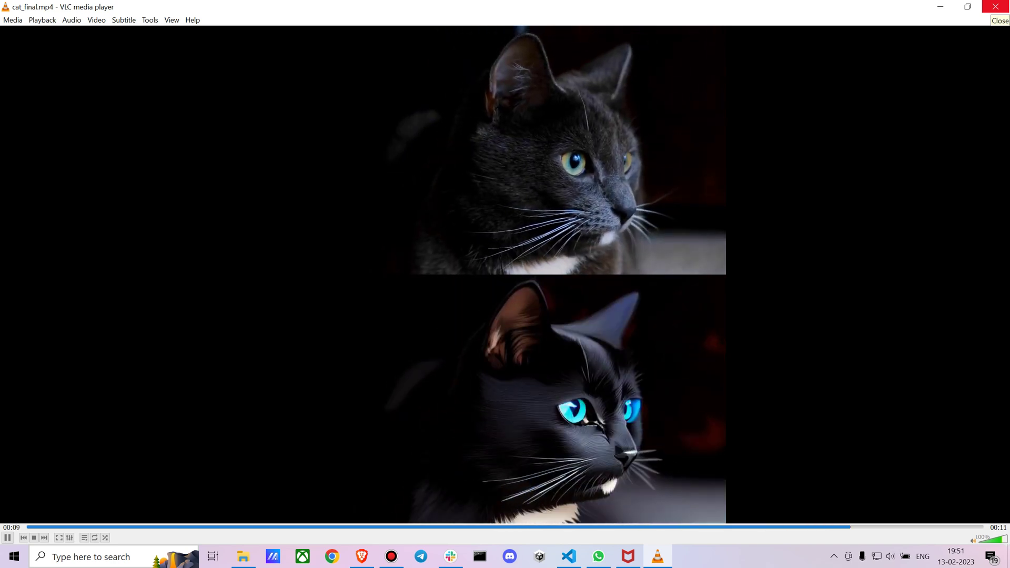
pyautogui.click(995, 7)
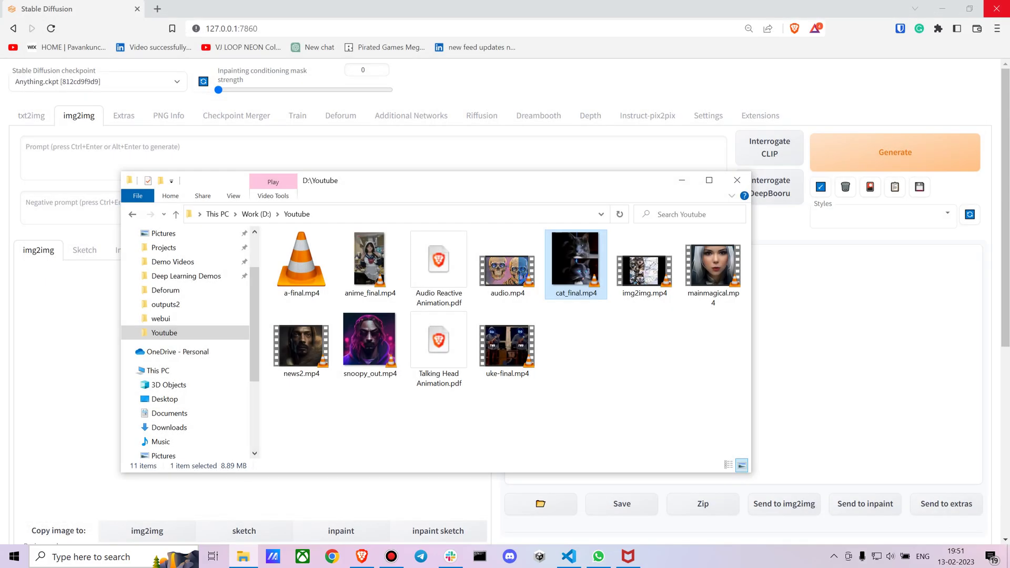
pyautogui.click(682, 180)
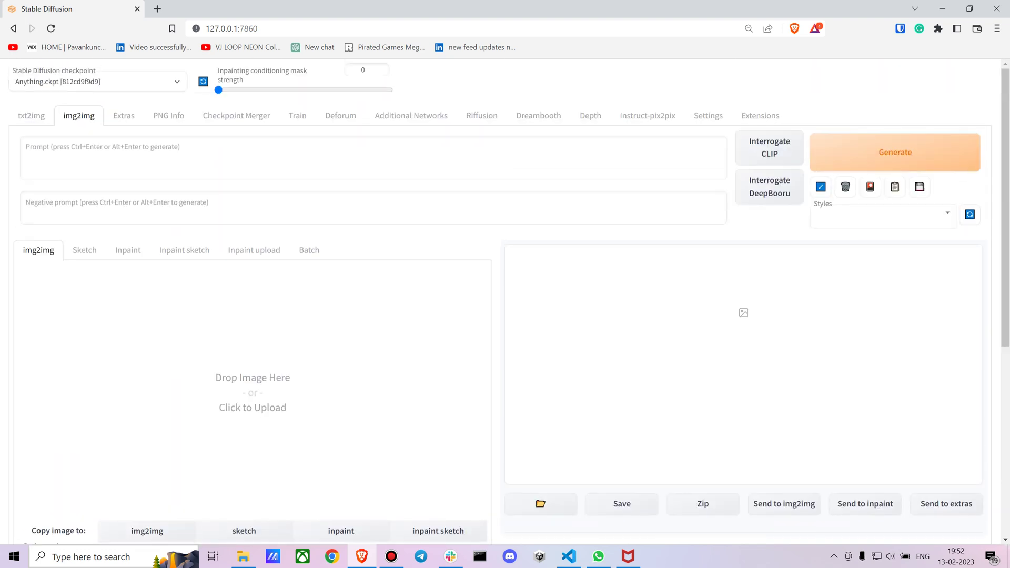
# - Restore the Explorer window and navigate via Projects into the webui\videos folder
pyautogui.scroll(-2, 505, 316)
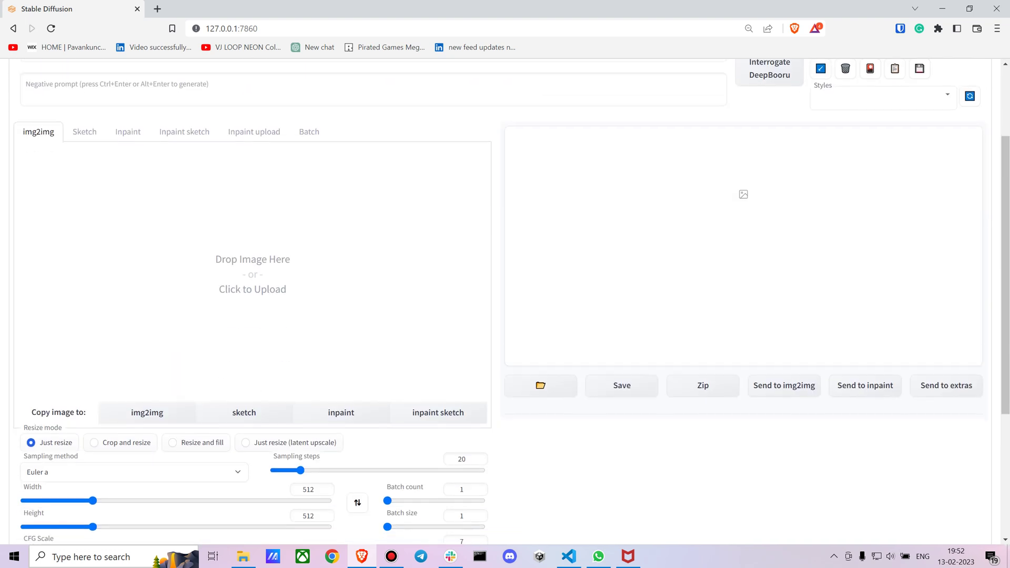
pyautogui.moveTo(243, 557)
pyautogui.click(245, 503)
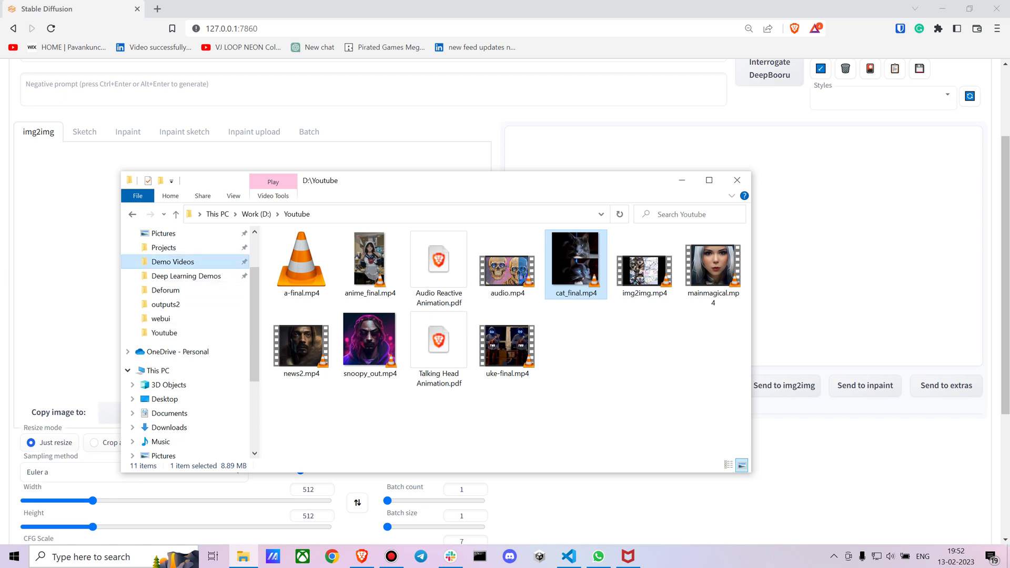
pyautogui.click(173, 262)
pyautogui.click(164, 247)
pyautogui.click(160, 318)
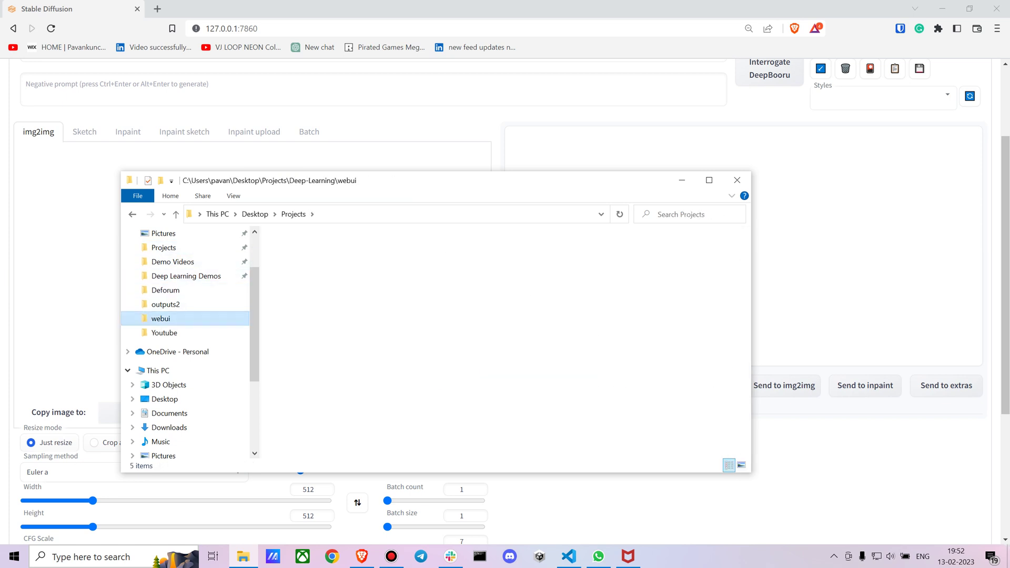
pyautogui.click(637, 266)
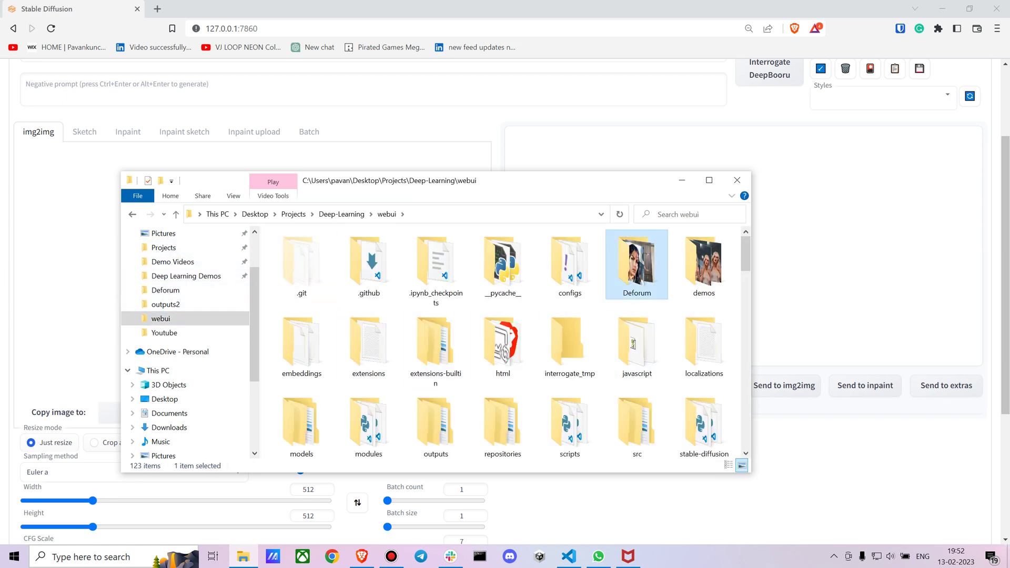
pyautogui.scroll(-1, 637, 266)
pyautogui.click(637, 415)
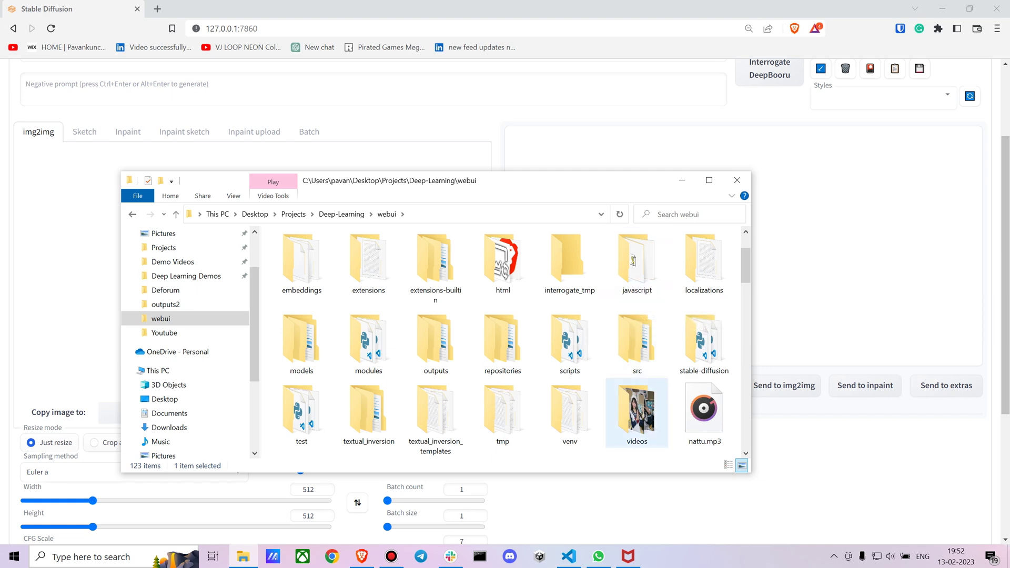
pyautogui.doubleClick(636, 416)
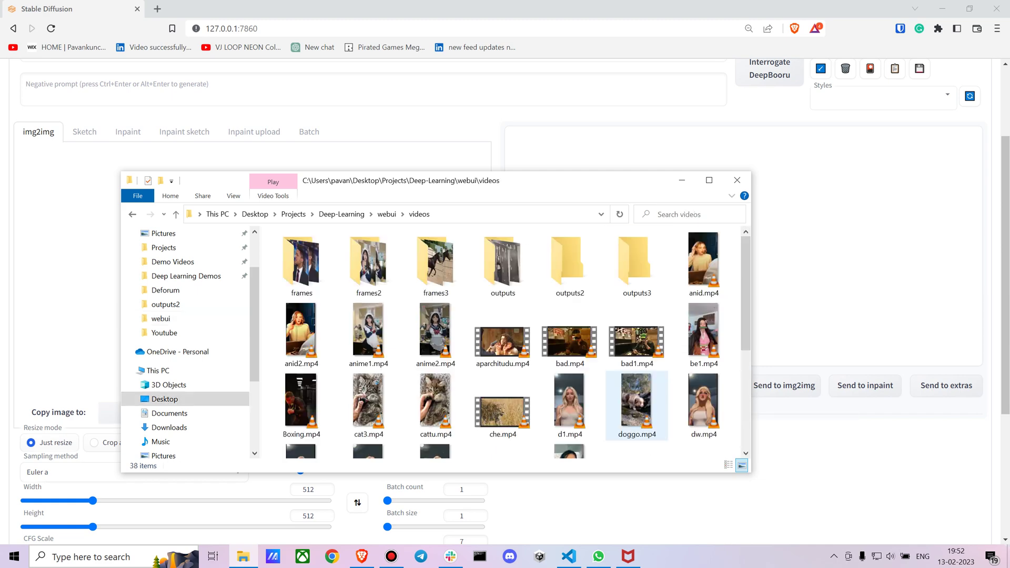
# - Briefly play the original anime1.mp4 dance clip, pause it, and close VLC
pyautogui.doubleClick(369, 334)
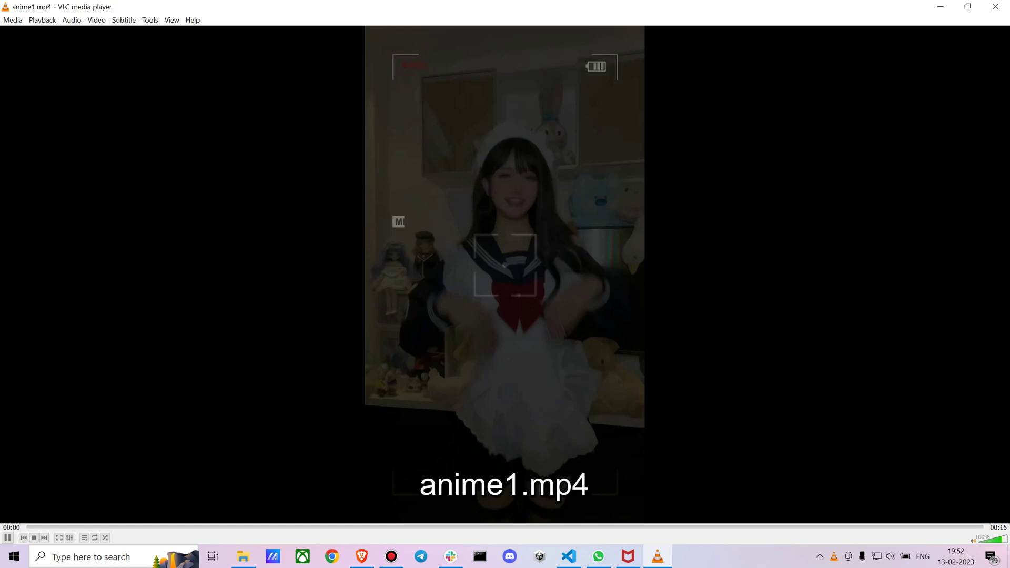
pyautogui.press('space')
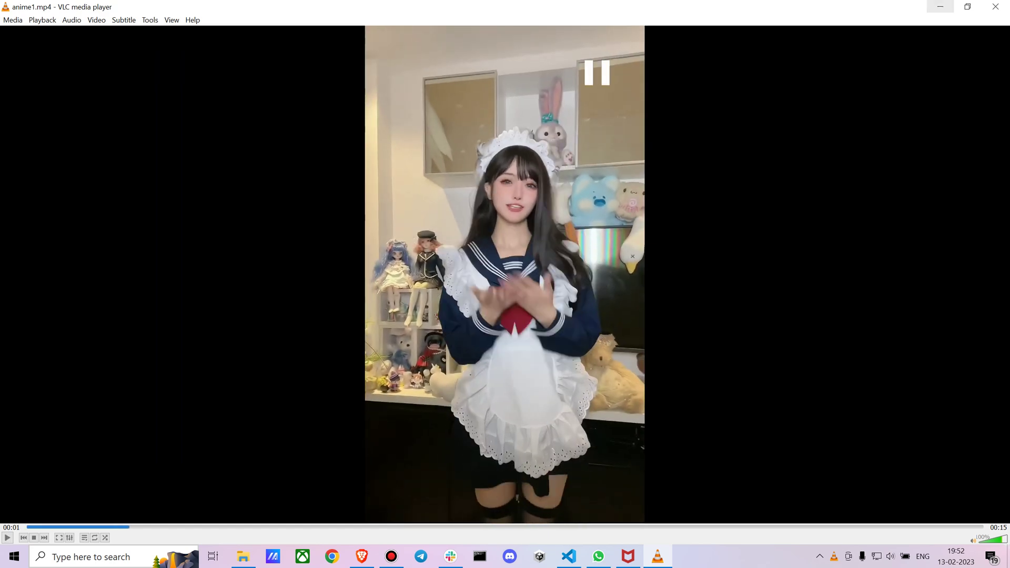
pyautogui.click(995, 6)
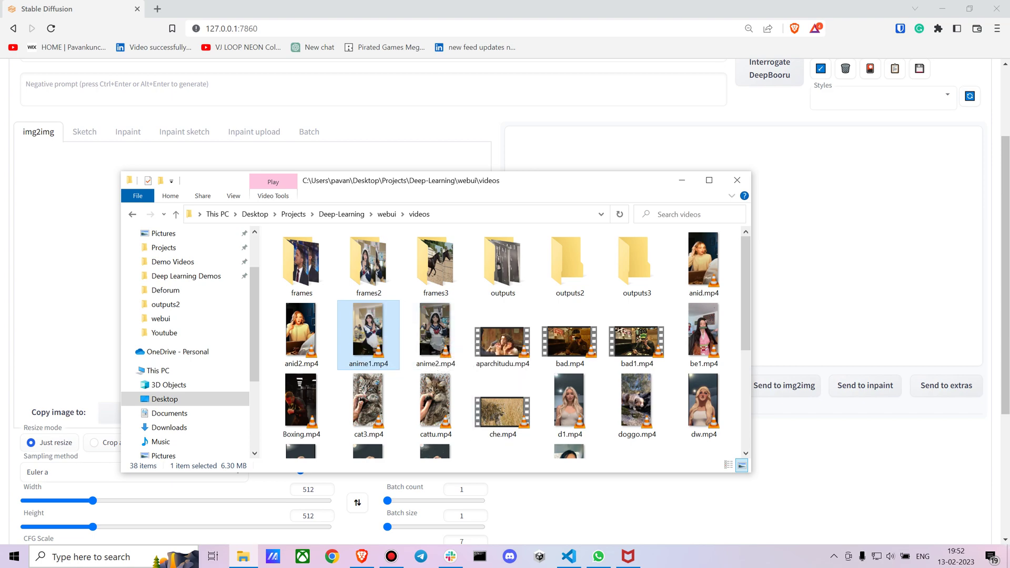
# - In VS Code's terminal, recall and copy the ffmpeg command splitting anime1.mp4 into frames2 JPEGs
pyautogui.click(569, 556)
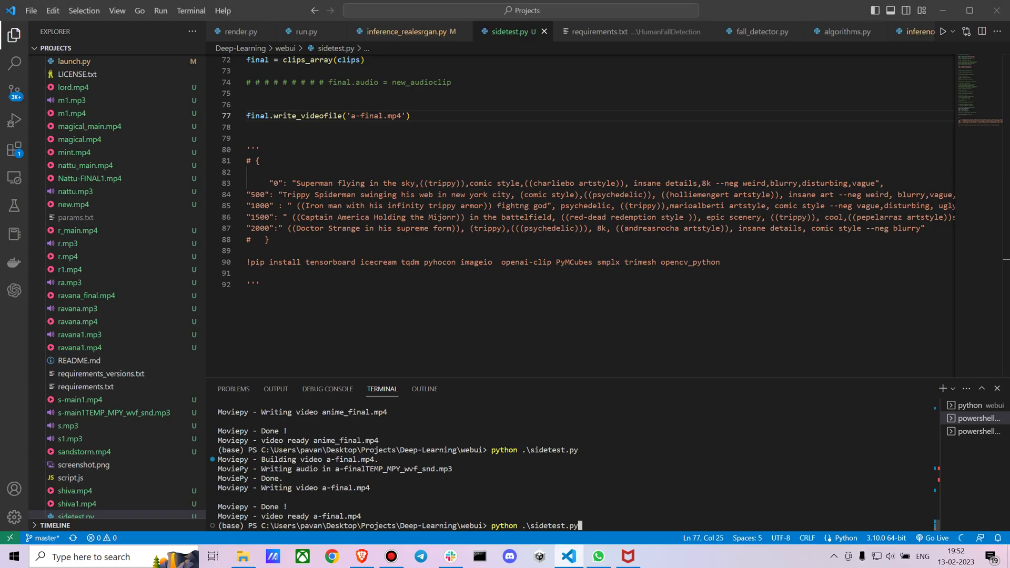
pyautogui.press('BackSpace')
pyautogui.press('BackSpace')
pyautogui.press('BackSpace')
pyautogui.press('BackSpace')
pyautogui.press('BackSpace')
pyautogui.press('BackSpace')
pyautogui.press('BackSpace')
pyautogui.press('BackSpace')
pyautogui.press('BackSpace')
pyautogui.press('BackSpace')
pyautogui.press('BackSpace')
pyautogui.press('BackSpace')
pyautogui.press('BackSpace')
pyautogui.press('BackSpace')
pyautogui.press('BackSpace')
pyautogui.press('BackSpace')
pyautogui.press('BackSpace')
pyautogui.press('BackSpace')
pyautogui.press('BackSpace')
pyautogui.press('BackSpace')
pyautogui.press('Up')
pyautogui.press('Up')
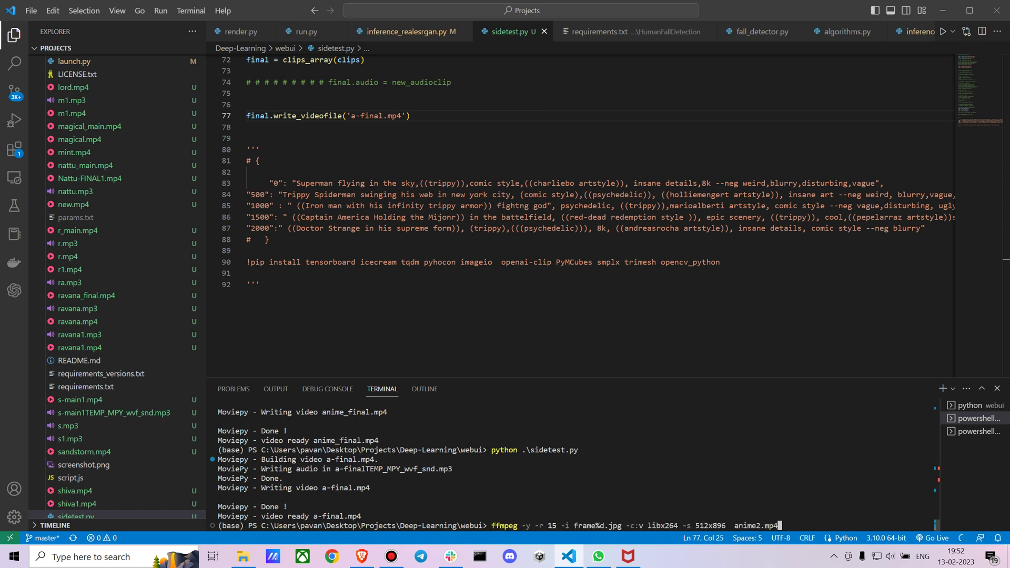
pyautogui.press('Up')
pyautogui.press('Up')
pyautogui.press('Up')
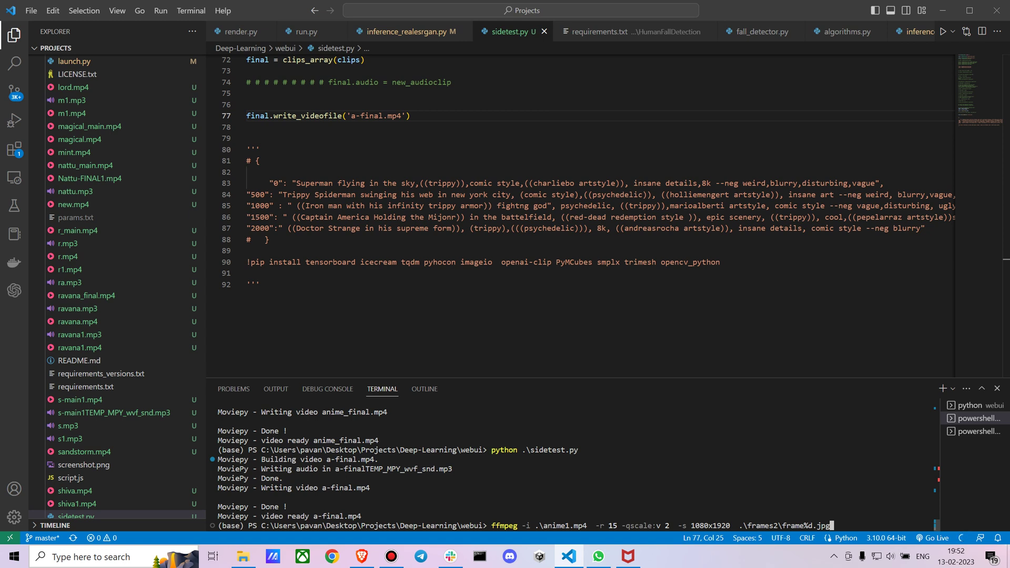
pyautogui.moveTo(489, 526); pyautogui.dragTo(860, 525)
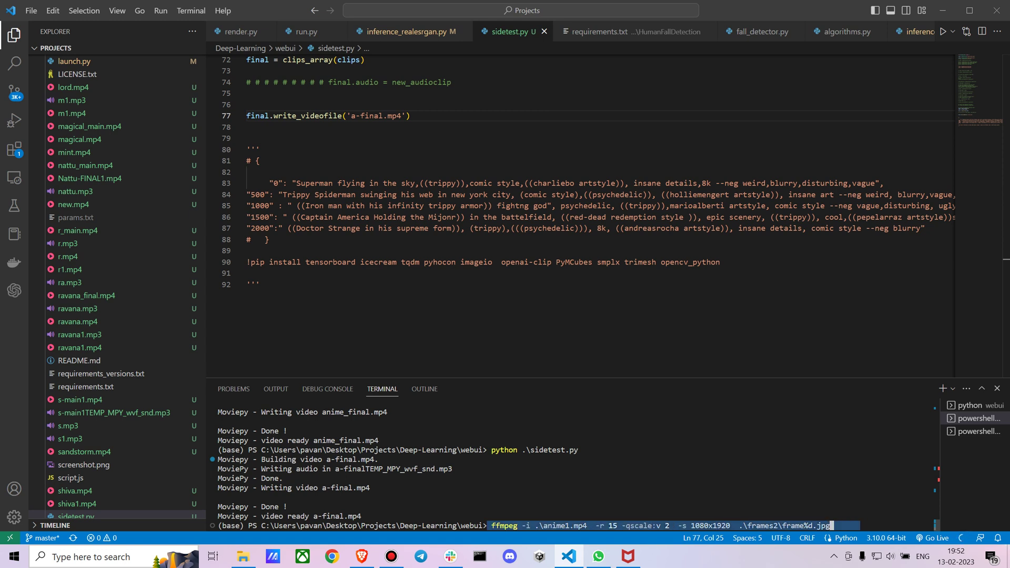
pyautogui.hotkey('ctrl', 'c')
pyautogui.moveTo(488, 525); pyautogui.dragTo(831, 526)
pyautogui.hotkey('ctrl', 'c')
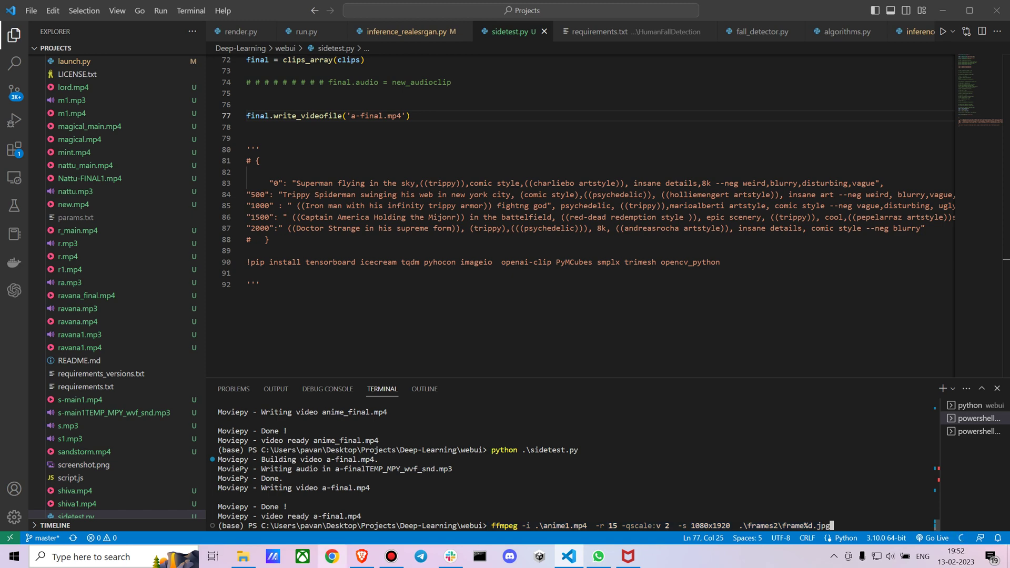
# - Open the frames2 folder and drag frame38.jpg into img2img as the source image
pyautogui.click(362, 556)
pyautogui.moveTo(243, 556)
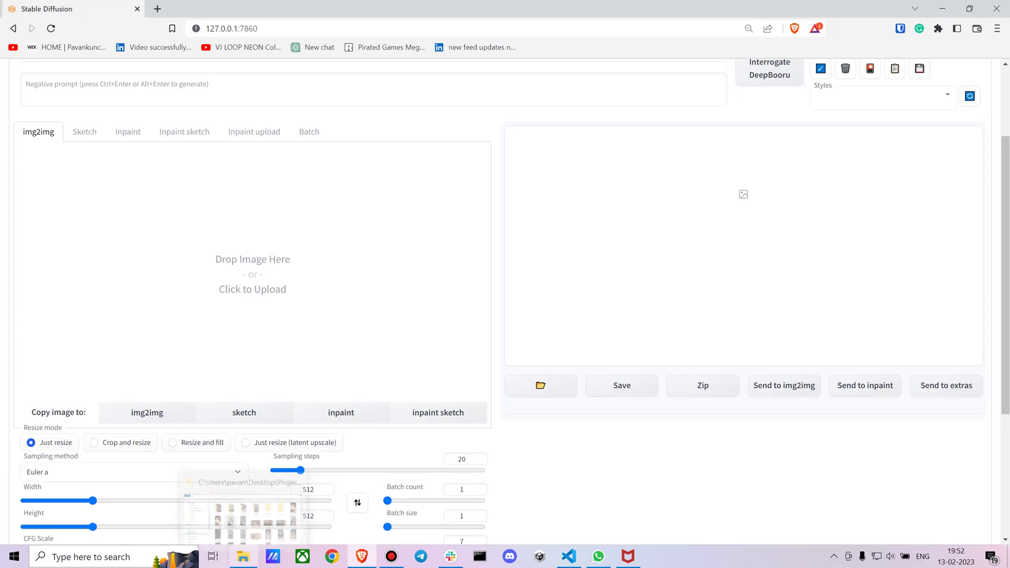
pyautogui.click(258, 511)
pyautogui.doubleClick(369, 266)
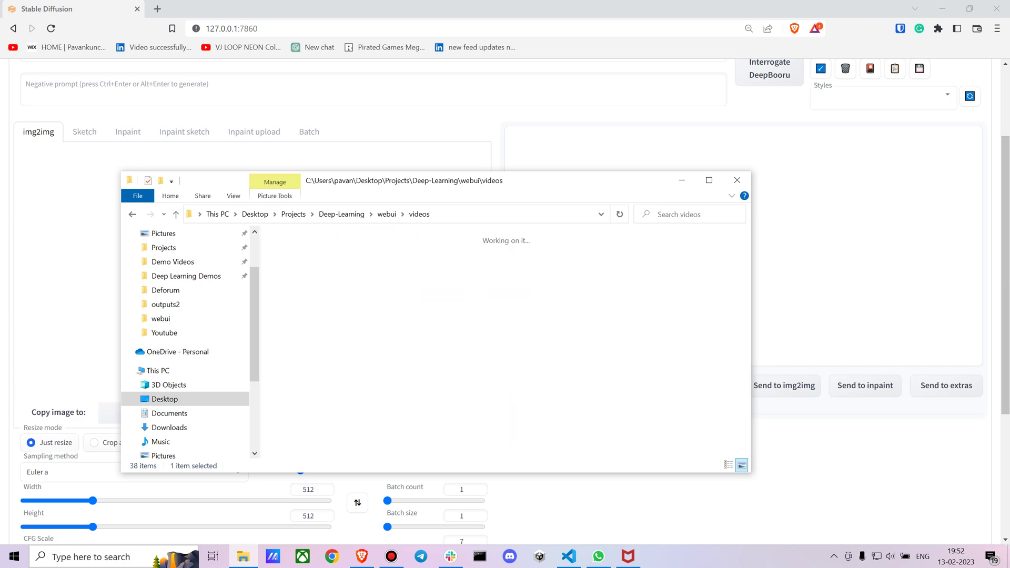
pyautogui.scroll(-4, 435, 342)
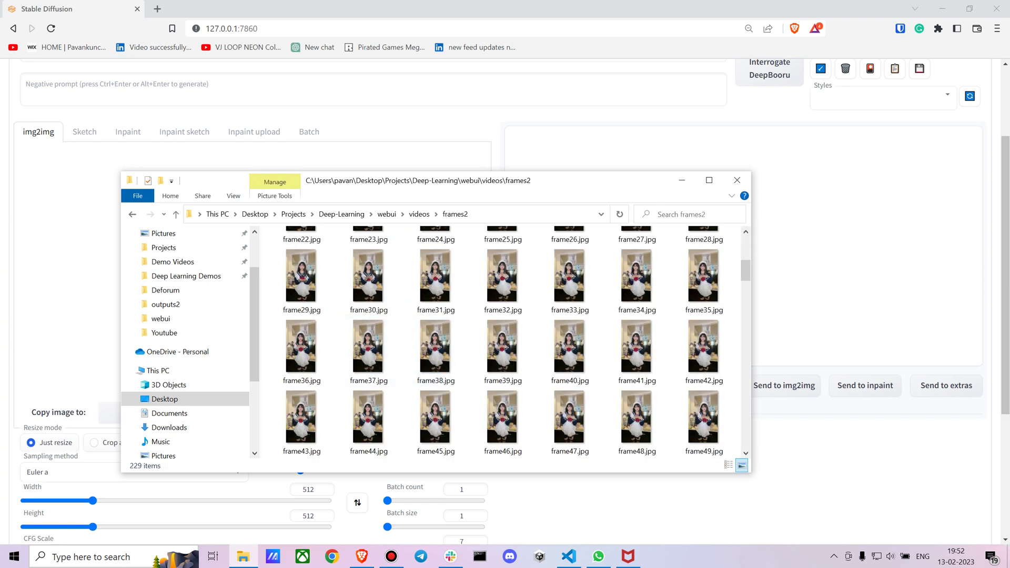
pyautogui.moveTo(369, 181); pyautogui.dragTo(447, 155)
pyautogui.click(514, 326)
pyautogui.moveTo(514, 324); pyautogui.dragTo(211, 295)
pyautogui.scroll(3, 253, 342)
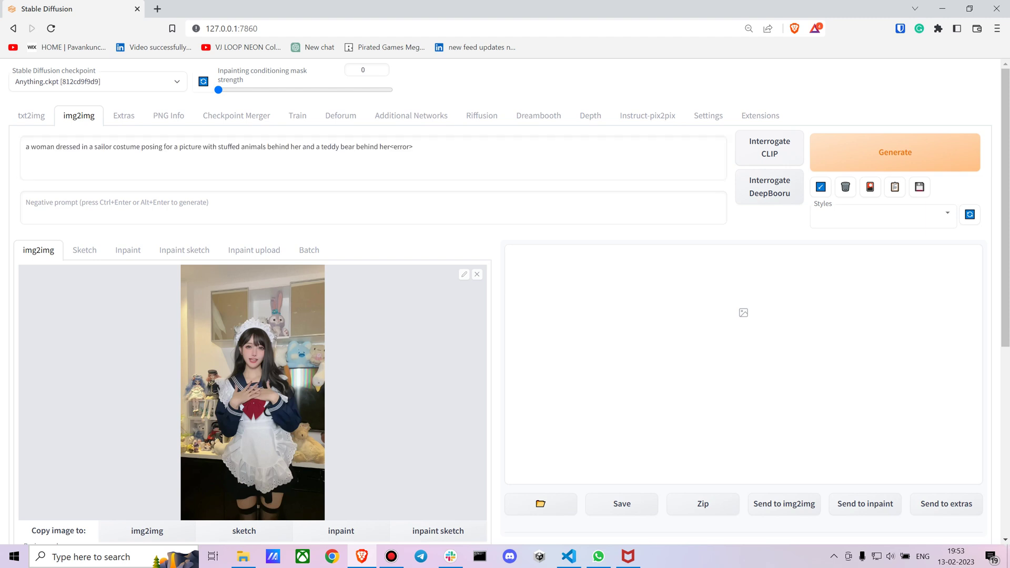
# - Delete the error tag, keep Anything.ckpt, and append ',(anime stye), 8k, inasane details' to the prompt
pyautogui.click(414, 148)
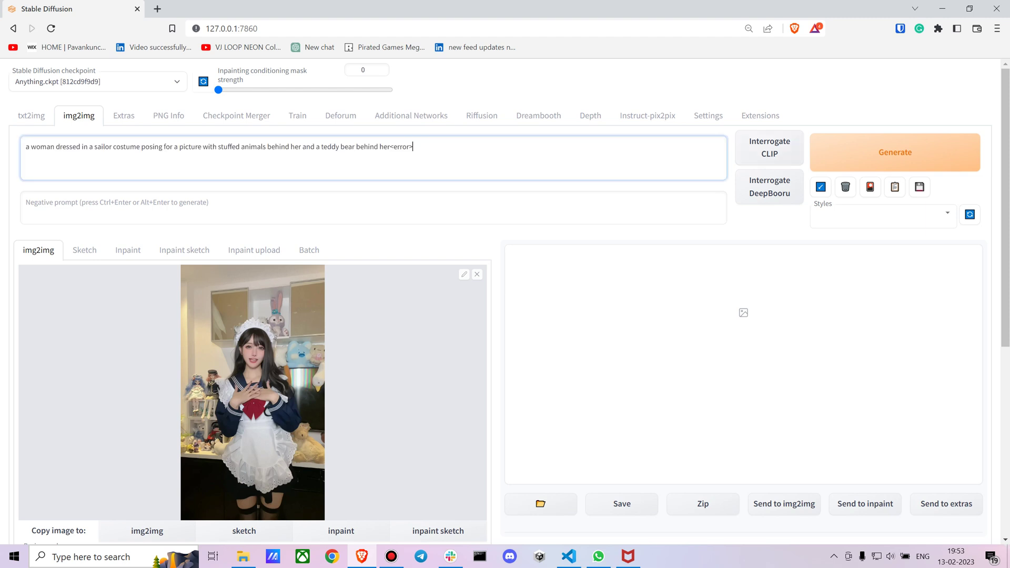
pyautogui.press('BackSpace')
pyautogui.press('BackSpace')
pyautogui.press('BackSpace')
pyautogui.press('BackSpace')
pyautogui.click(98, 82)
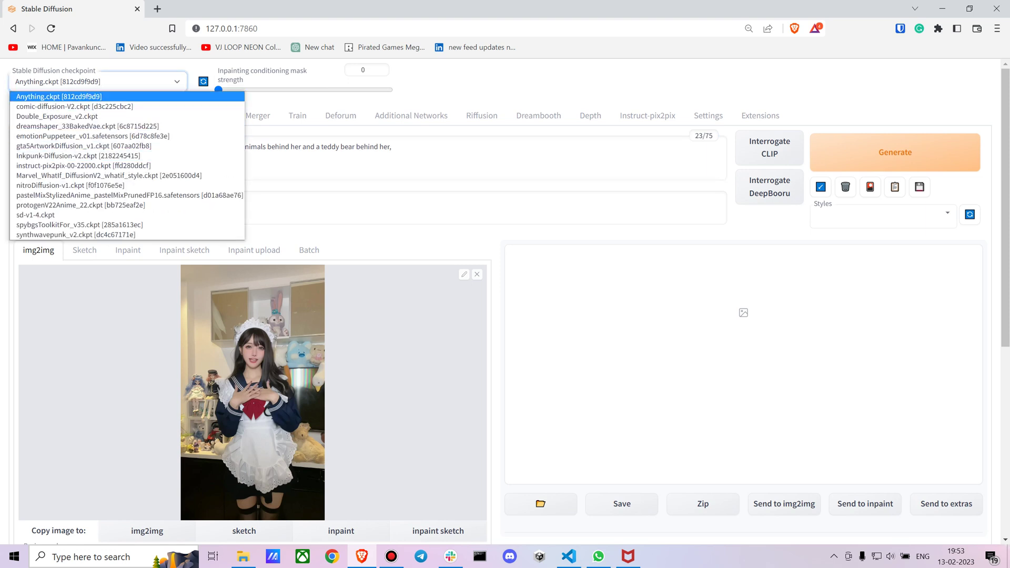
pyautogui.click(79, 97)
pyautogui.click(392, 148)
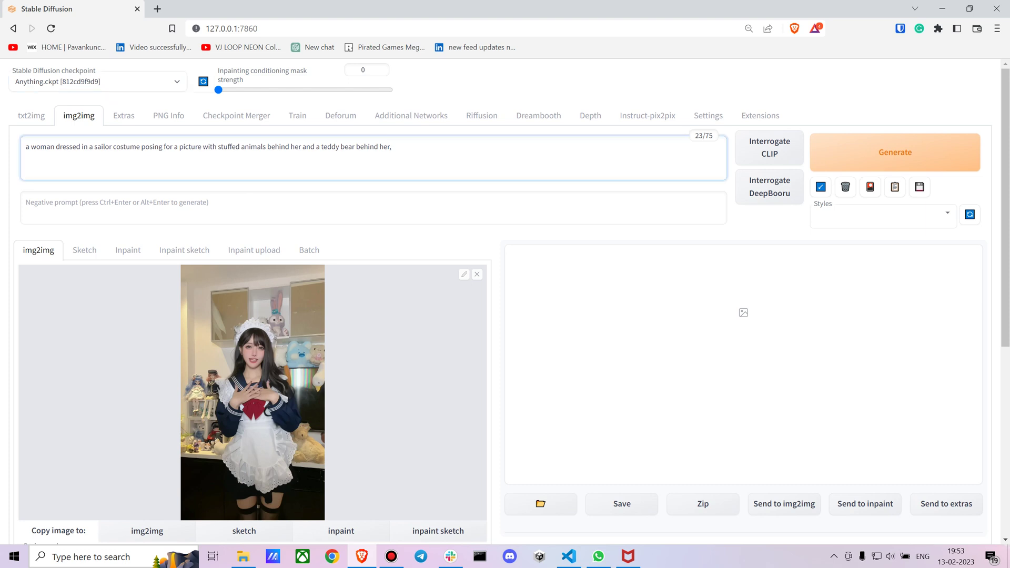
pyautogui.write(',(anime sty')
pyautogui.write('e), 8k, inasane details')
# - Type the negative prompt 'unclear, weird, blurry,vague, distur…', correcting typos along the way
pyautogui.click(117, 203)
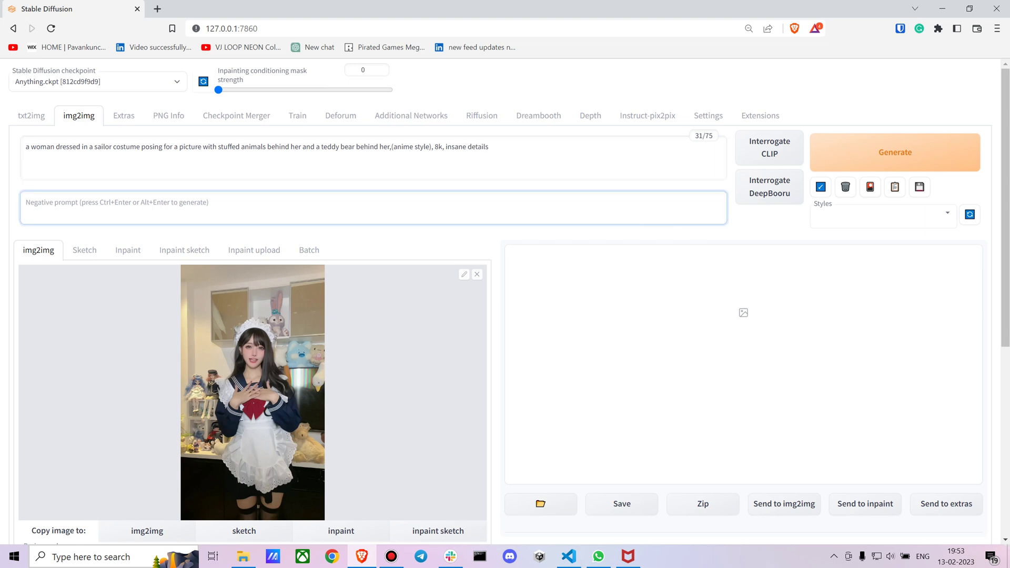
pyautogui.write('unclear, w')
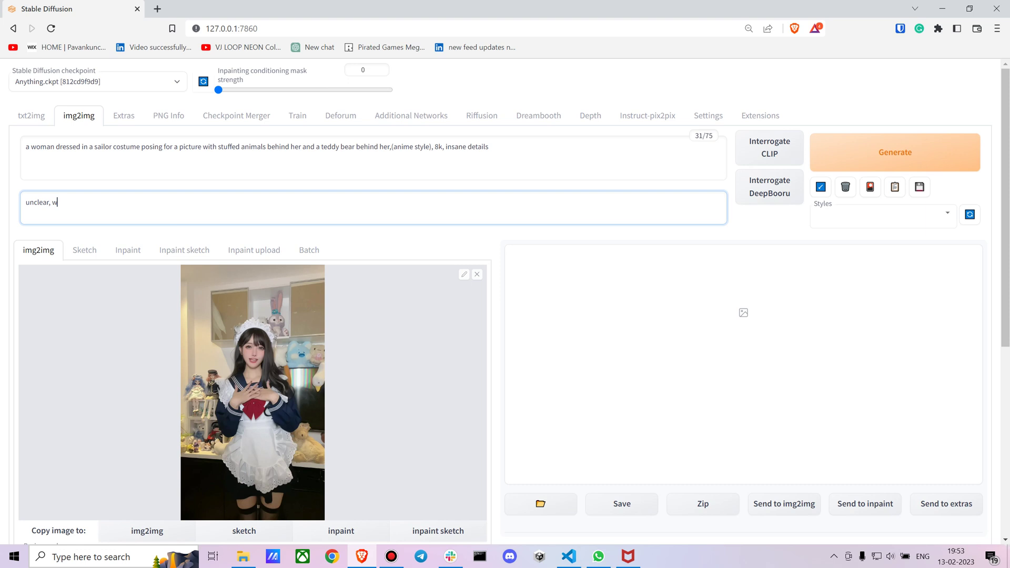
pyautogui.write('erird, blujr')
pyautogui.press('BackSpace')
pyautogui.press('BackSpace')
pyautogui.write('ry,vague, distru')
pyautogui.press('BackSpace')
pyautogui.press('BackSpace')
# - Finish the negative prompt with 'disturbing' and raise Height to 896, keeping Width 512
pyautogui.write('urbing')
pyautogui.scroll(-6, 368, 342)
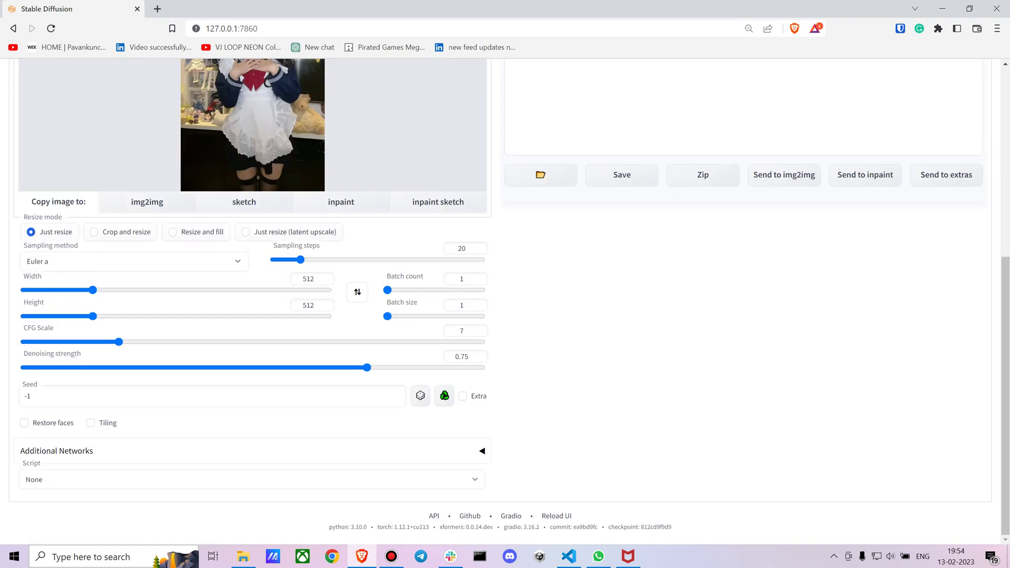
pyautogui.scroll(2, 369, 342)
pyautogui.scroll(2, 368, 300)
pyautogui.scroll(-2, 369, 300)
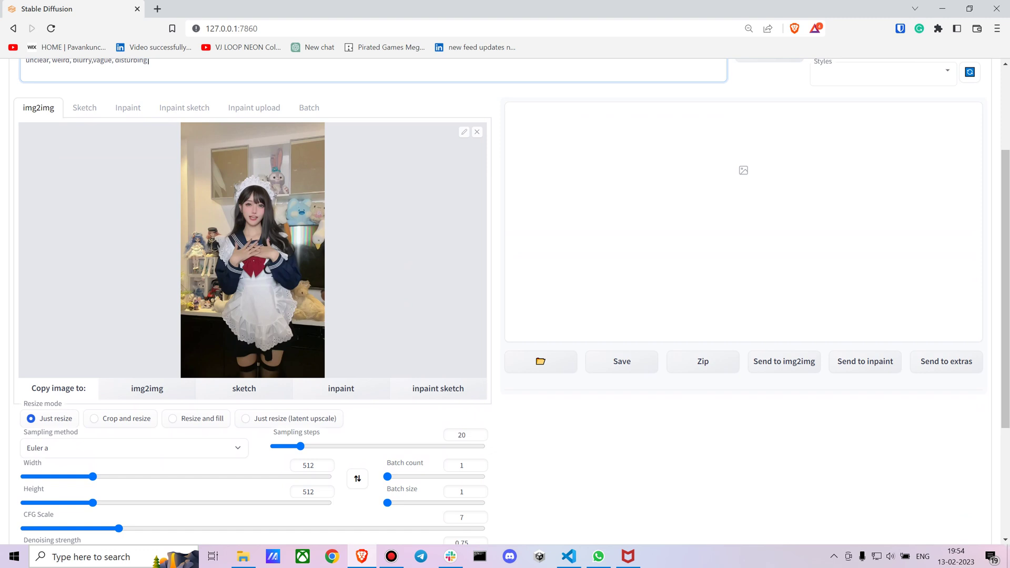
pyautogui.moveTo(92, 434); pyautogui.dragTo(152, 435)
pyautogui.scroll(2, 252, 300)
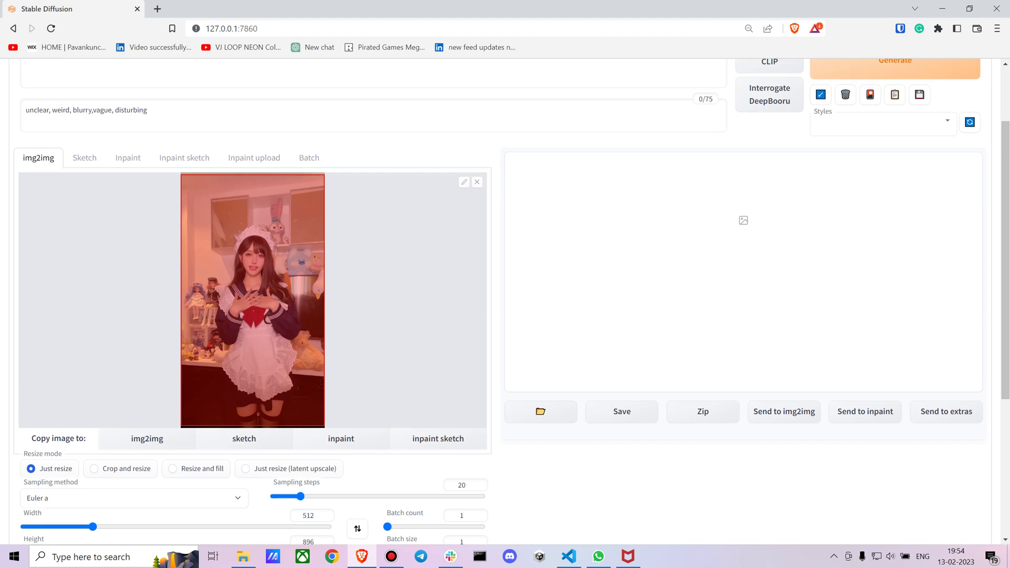
pyautogui.scroll(-2, 253, 300)
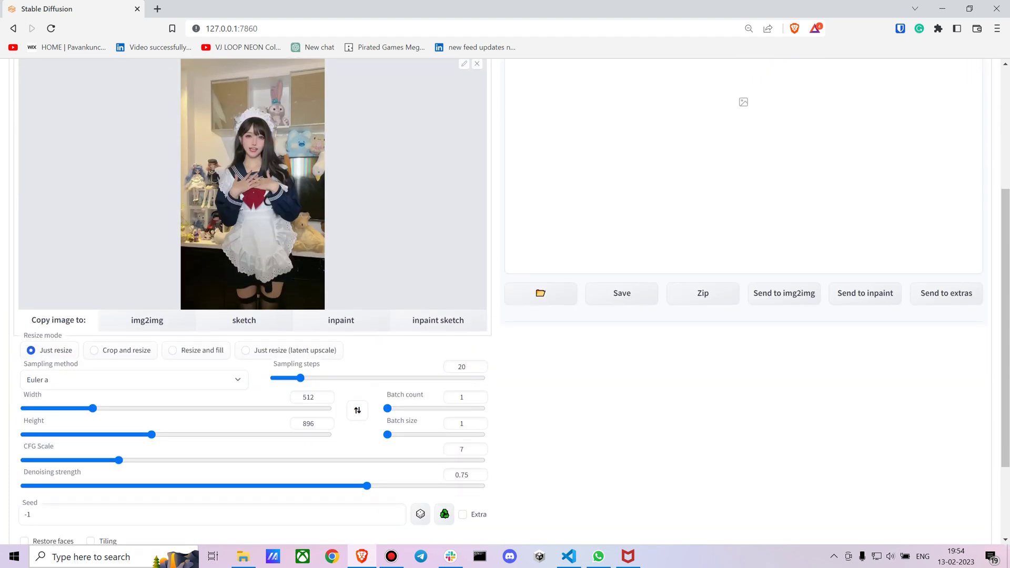
pyautogui.scroll(-2, 253, 300)
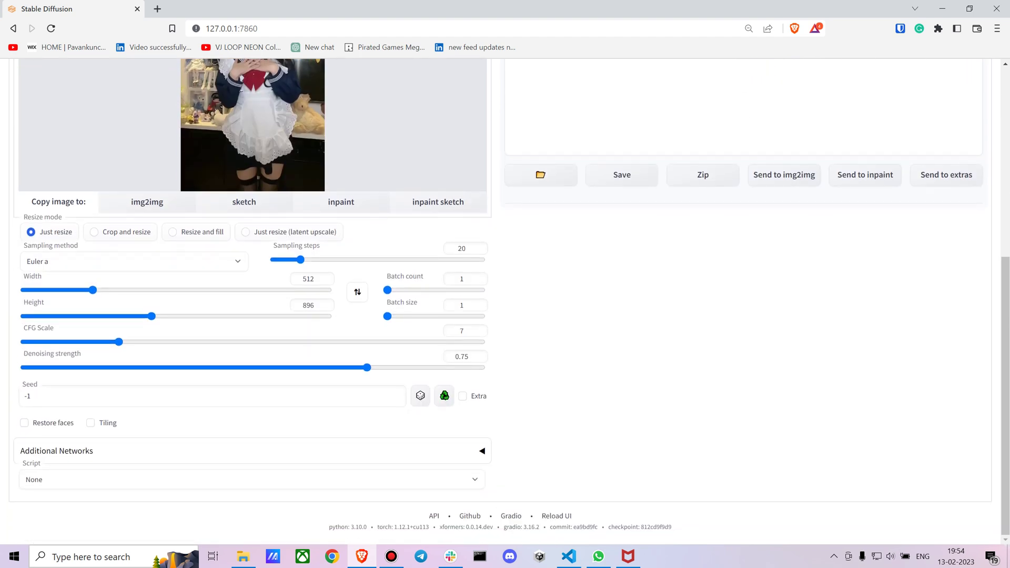
pyautogui.scroll(5, 252, 300)
pyautogui.scroll(-3, 253, 300)
pyautogui.scroll(-3, 252, 300)
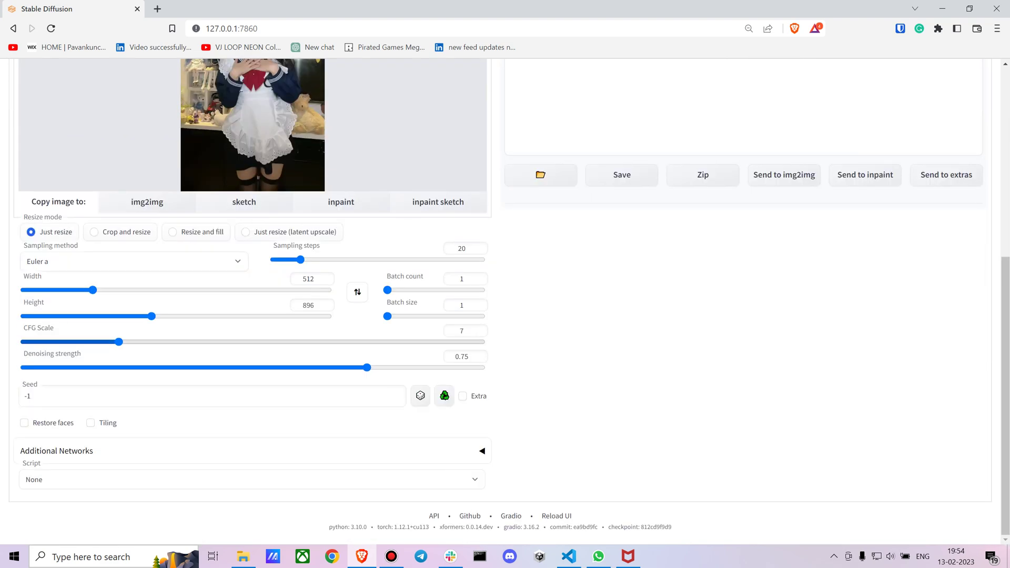
pyautogui.scroll(6, 253, 300)
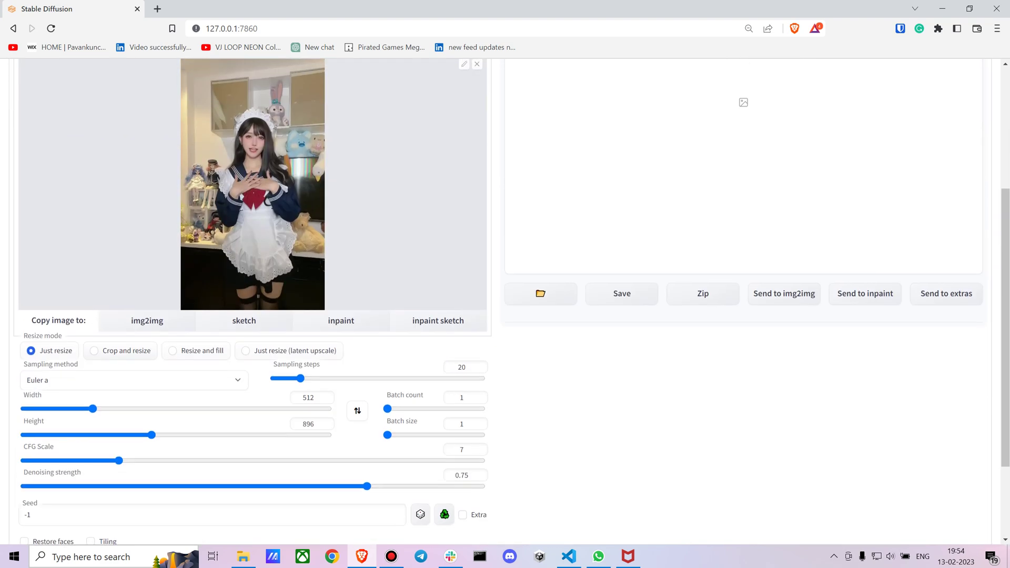
pyautogui.scroll(-1, 252, 300)
pyautogui.scroll(-5, 253, 300)
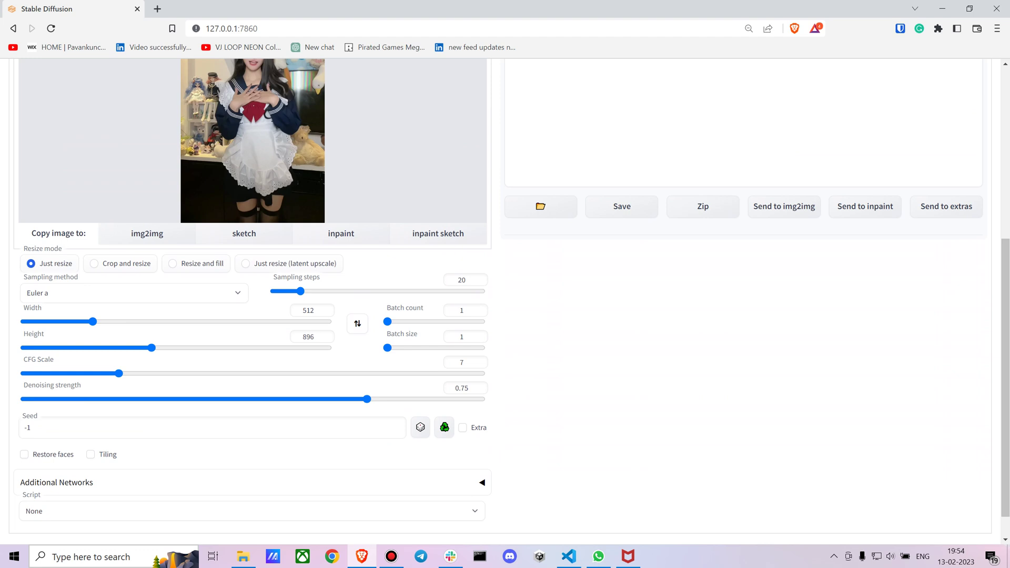
# - Select the 'img2img alternative test' script from the Script dropdown
pyautogui.click(81, 480)
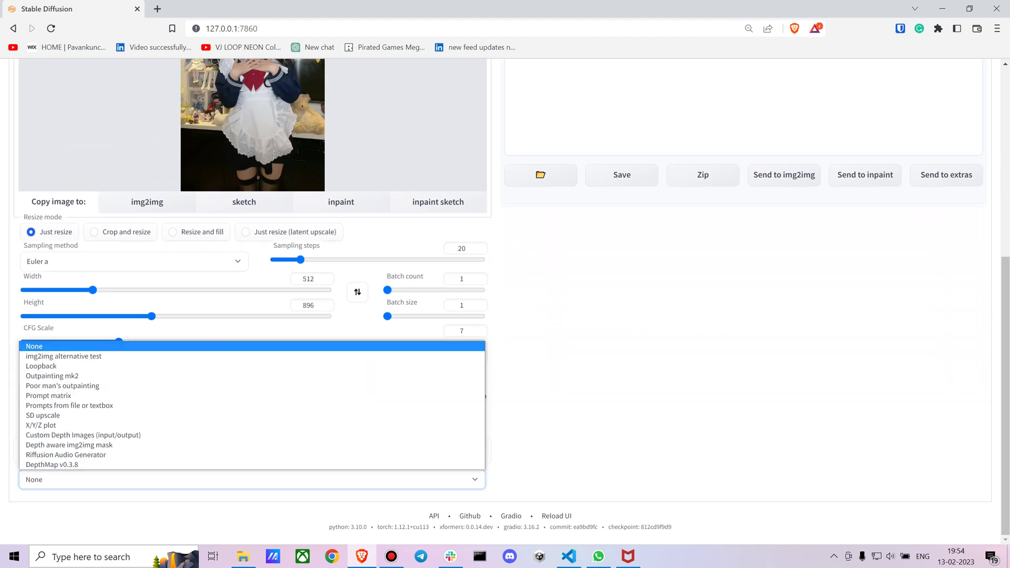
pyautogui.click(81, 480)
pyautogui.click(81, 480)
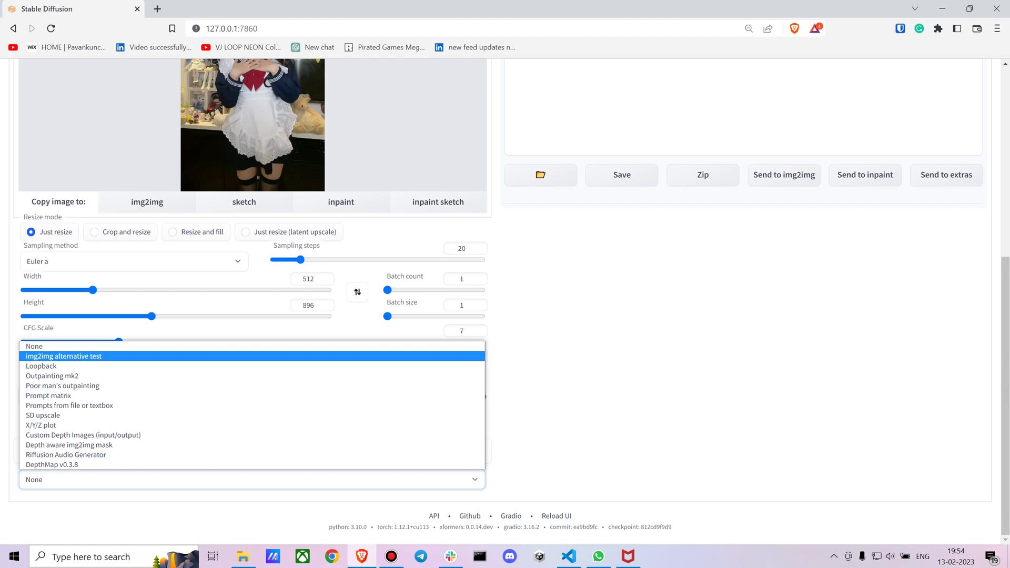
pyautogui.click(63, 357)
pyautogui.scroll(-5, 253, 300)
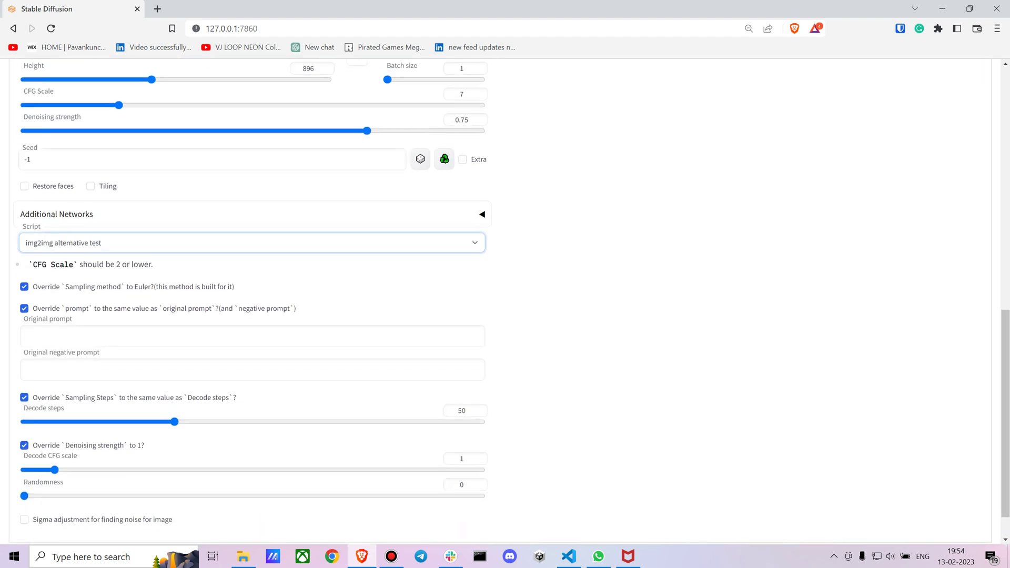
pyautogui.scroll(8, 253, 300)
pyautogui.scroll(-8, 253, 299)
pyautogui.scroll(8, 253, 300)
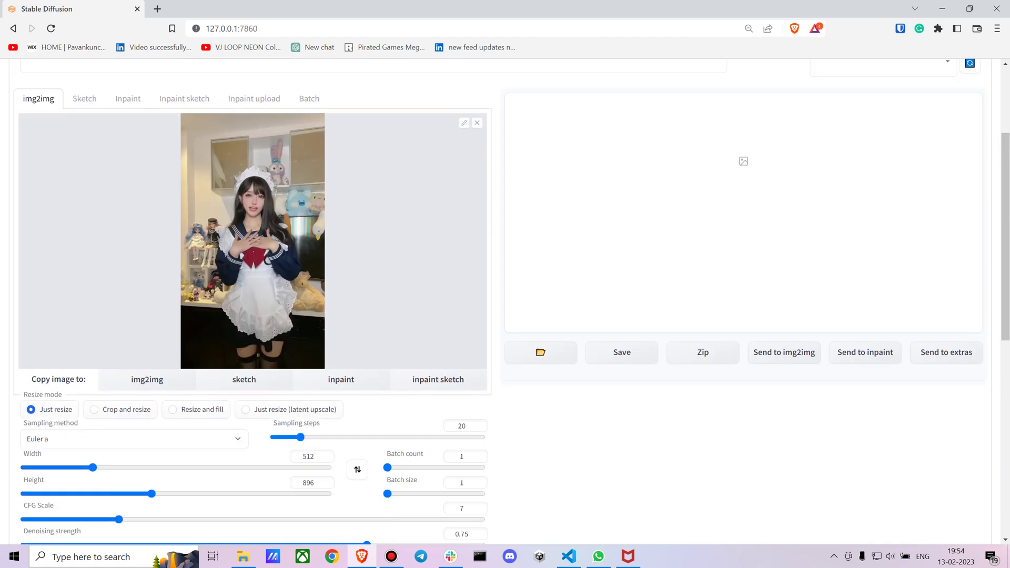
pyautogui.scroll(-8, 252, 300)
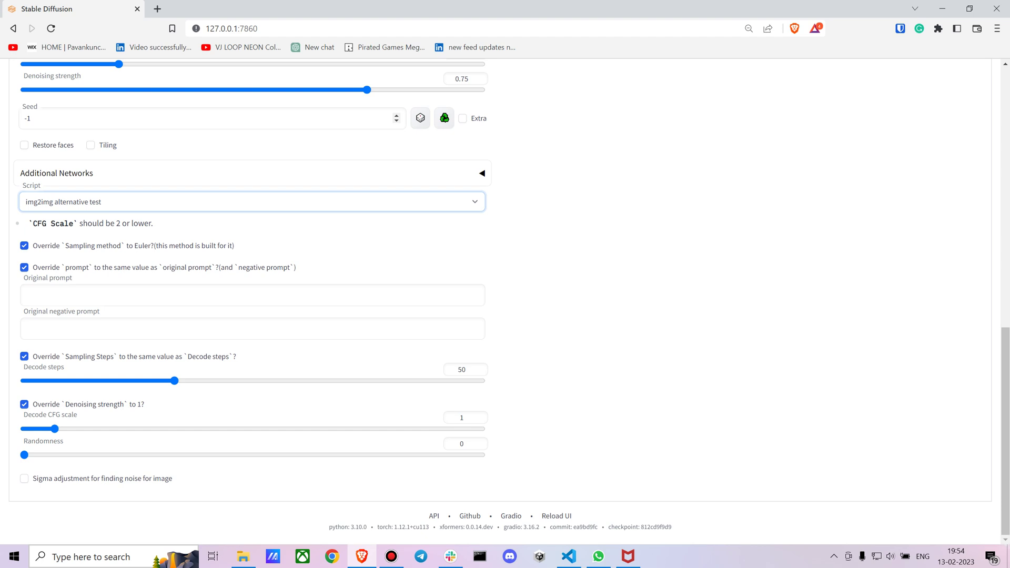
pyautogui.scroll(10, 253, 300)
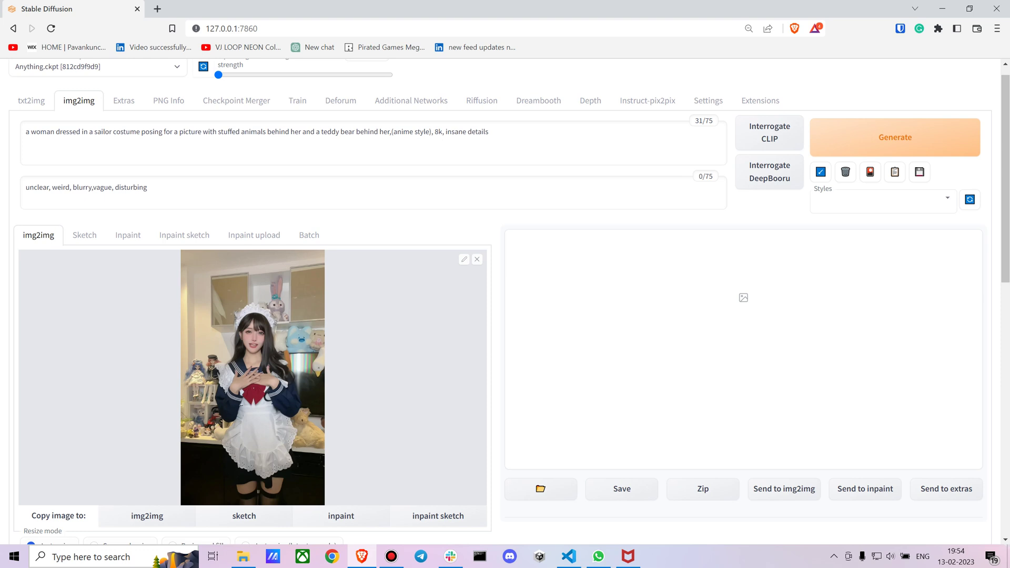
pyautogui.scroll(-8, 253, 300)
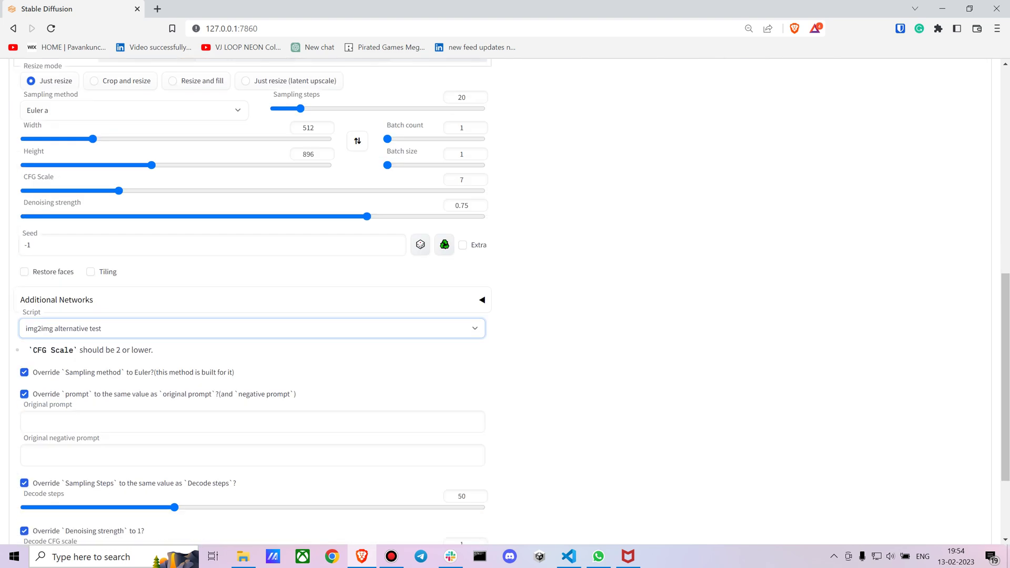
# - Untick the sampling method, prompt, sampling steps and denoising strength overrides
pyautogui.click(24, 364)
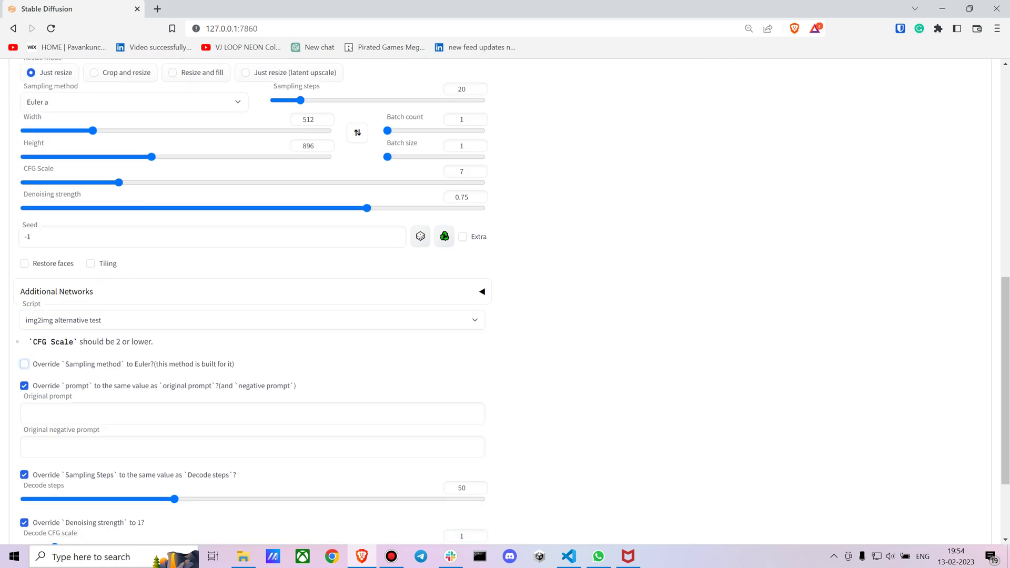
pyautogui.click(24, 386)
pyautogui.scroll(-3, 24, 387)
pyautogui.click(24, 357)
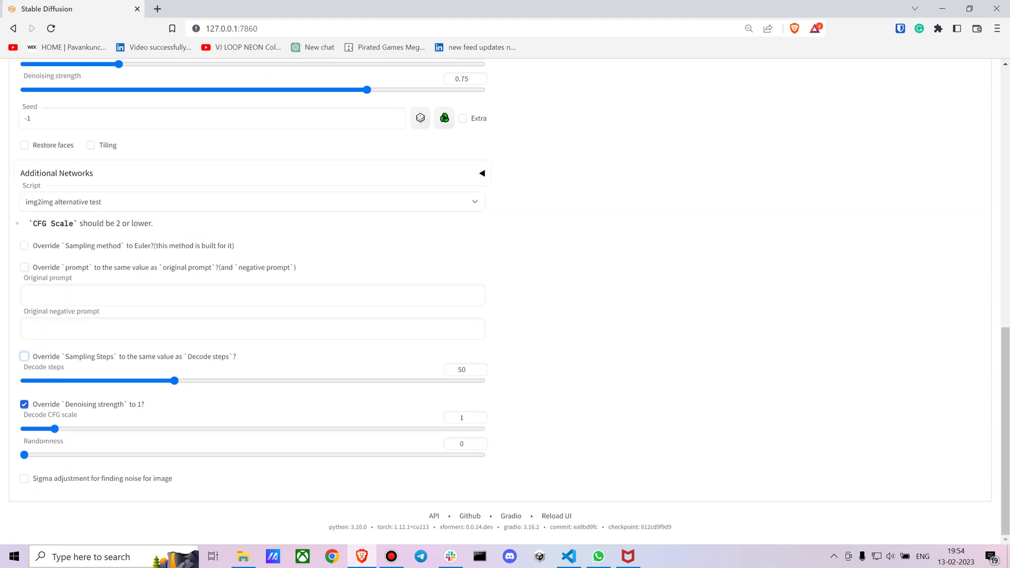
pyautogui.click(24, 404)
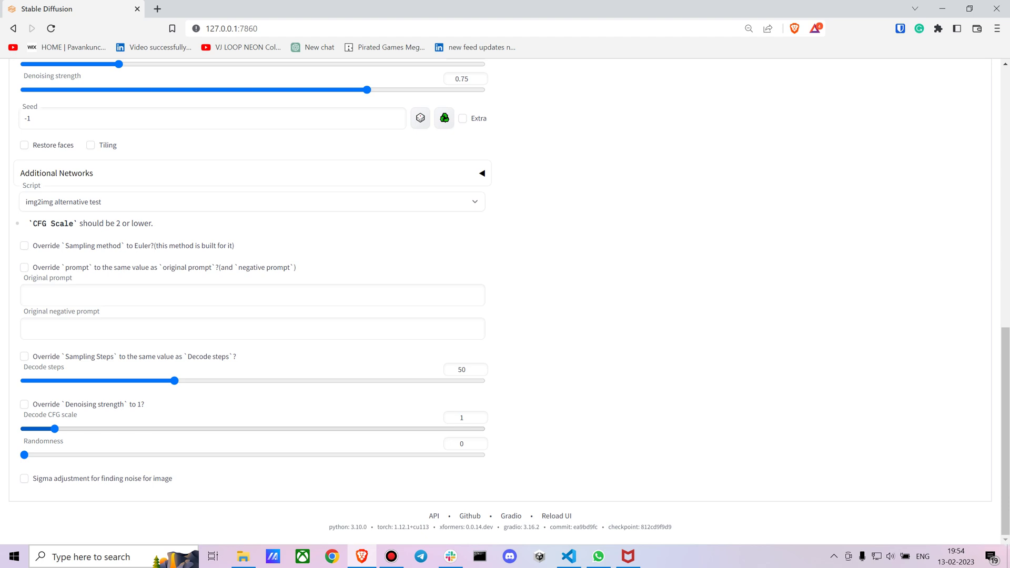
# - Set Decode CFG scale to 1.4 and Decode steps to 26
pyautogui.press('Right')
pyautogui.press('Right')
pyautogui.press('Right')
pyautogui.press('Right')
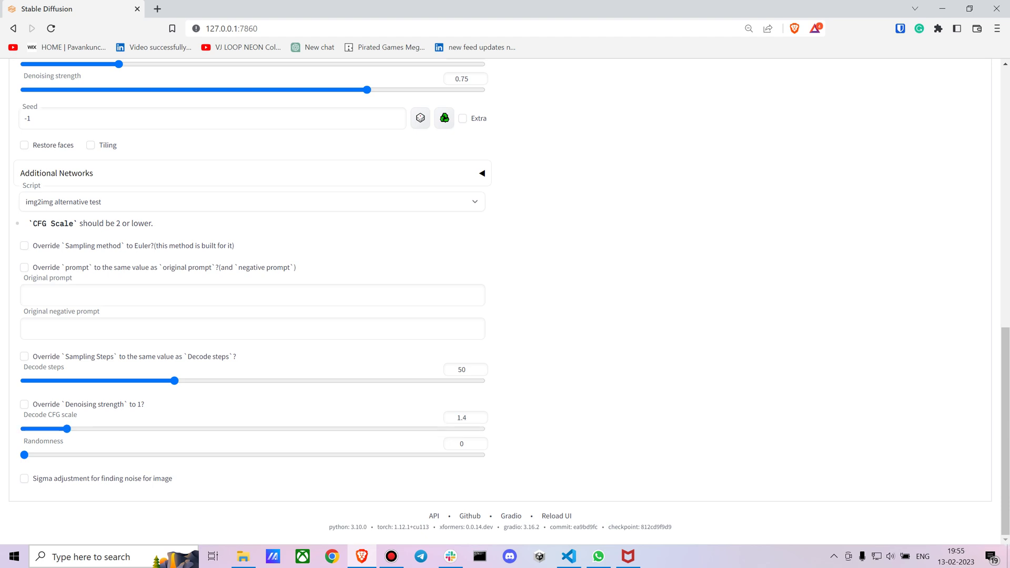
pyautogui.moveTo(174, 381); pyautogui.dragTo(101, 381)
pyautogui.press('Left')
pyautogui.press('Left')
pyautogui.press('Left')
pyautogui.press('Left')
pyautogui.press('Left')
pyautogui.scroll(4, 119, 90)
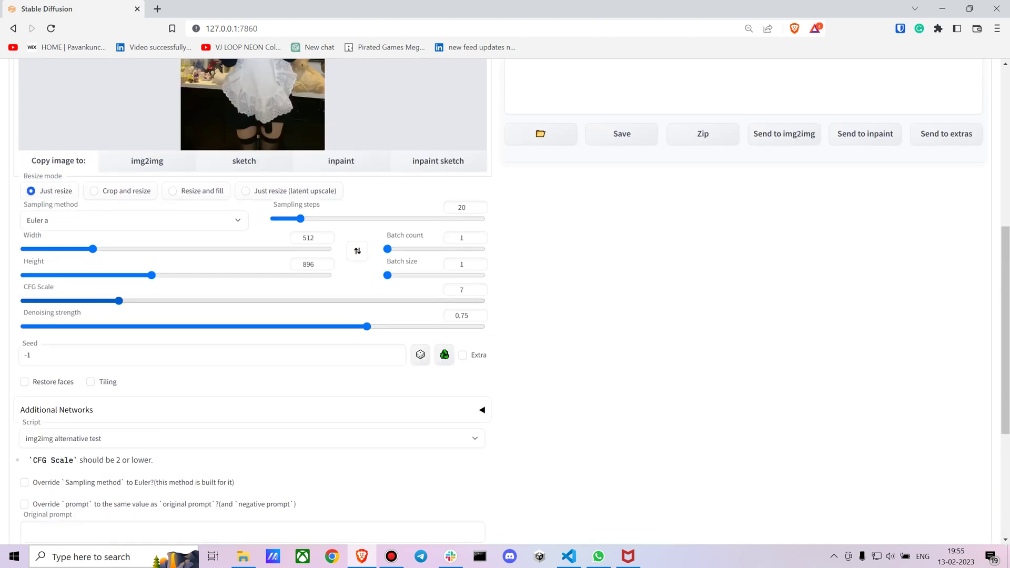
# - Set CFG scale to 12 and denoising strength to 0.4, then generate the anime version of frame38
pyautogui.press('Right')
pyautogui.press('Right')
pyautogui.press('Right')
pyautogui.press('Right')
pyautogui.press('Right')
pyautogui.press('Right')
pyautogui.press('Right')
pyautogui.press('Right')
pyautogui.press('Right')
pyautogui.press('Right')
pyautogui.press('Tab')
pyautogui.press('Left')
pyautogui.press('Left')
pyautogui.press('Left')
pyautogui.press('Left')
pyautogui.press('Left')
pyautogui.press('Left')
pyautogui.press('Left')
pyautogui.press('Left')
pyautogui.press('Left')
pyautogui.press('Left')
pyautogui.press('Left')
pyautogui.press('Left')
pyautogui.press('Left')
pyautogui.press('Left')
pyautogui.press('Left')
pyautogui.press('Left')
pyautogui.press('Left')
pyautogui.press('Left')
pyautogui.press('Left')
pyautogui.press('Left')
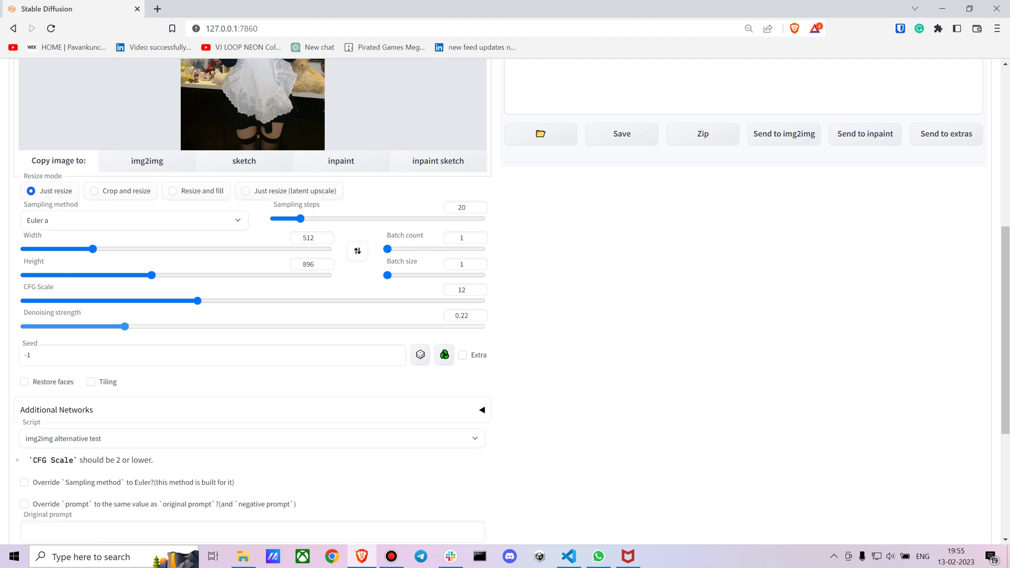
pyautogui.press('Right')
pyautogui.press('Right')
pyautogui.press('Right')
pyautogui.press('Right')
pyautogui.press('Right')
pyautogui.press('Right')
pyautogui.press('Right')
pyautogui.press('Right')
pyautogui.press('Right')
pyautogui.press('Right')
pyautogui.press('Right')
pyautogui.press('Right')
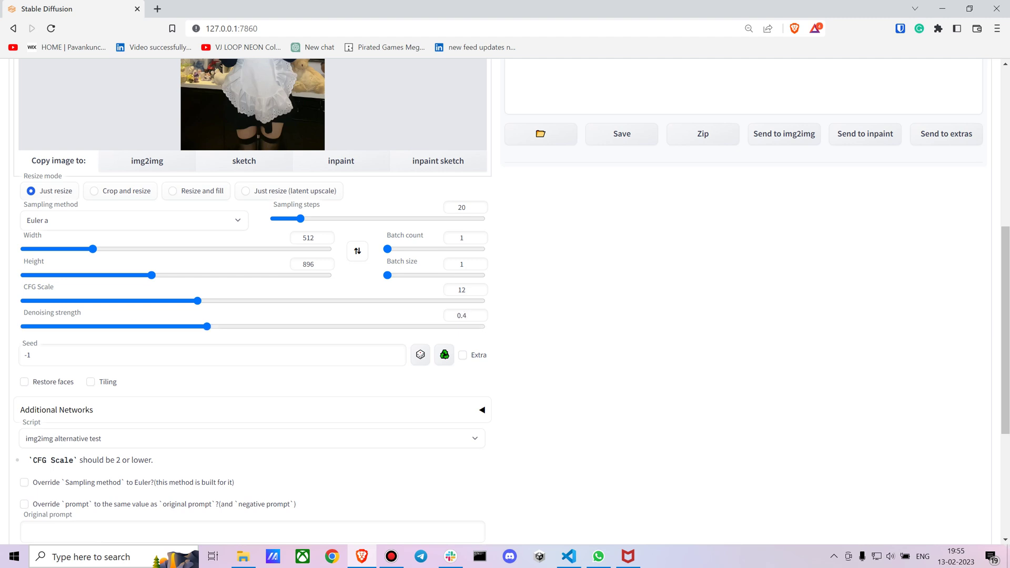
pyautogui.scroll(7, 252, 300)
pyautogui.click(895, 152)
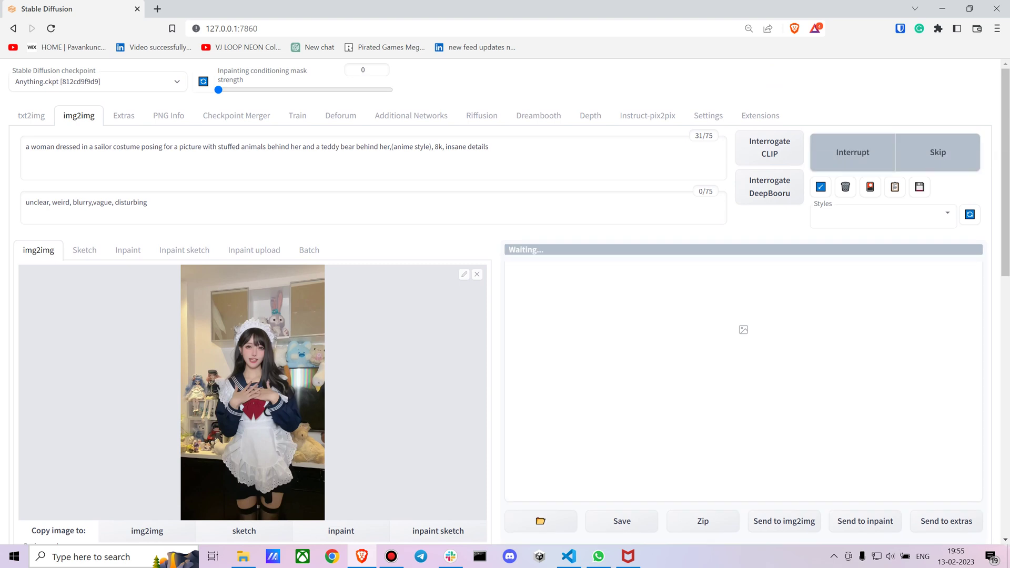
pyautogui.scroll(-1, 895, 152)
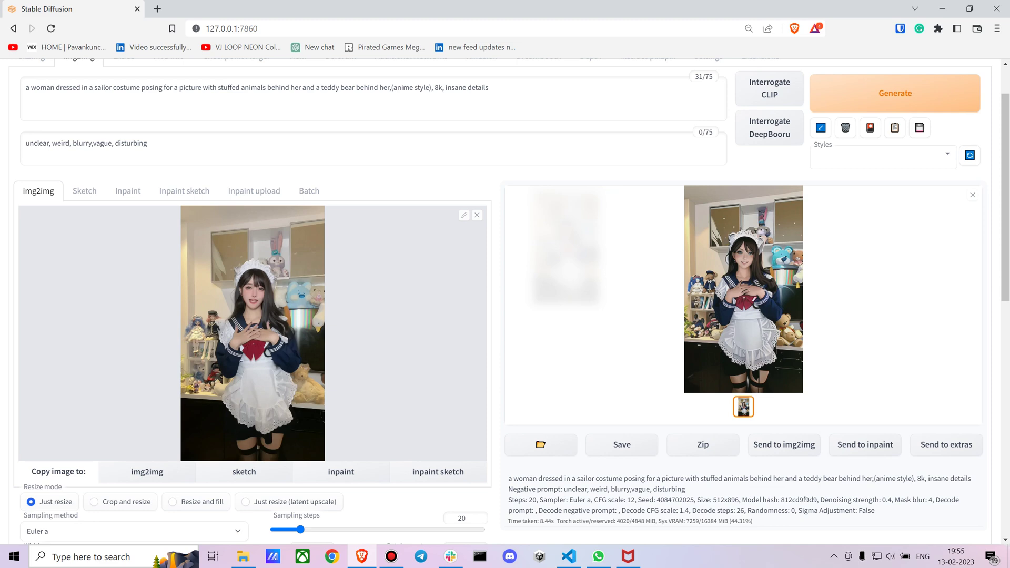
# - Replace the input image with frame44.jpg from the frames2 folder and generate its anime version
pyautogui.click(477, 214)
pyautogui.click(242, 505)
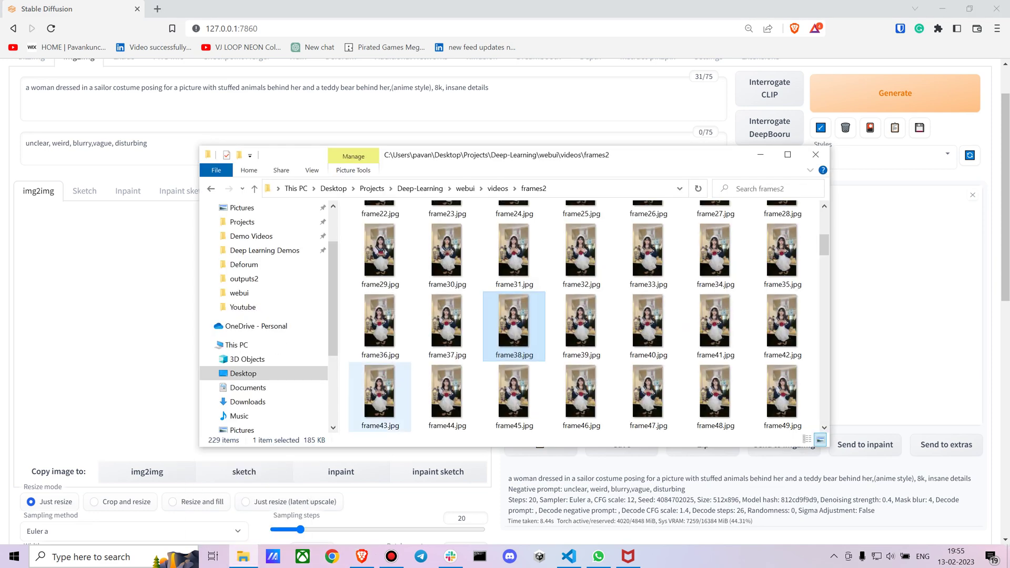
pyautogui.moveTo(447, 392); pyautogui.dragTo(139, 316)
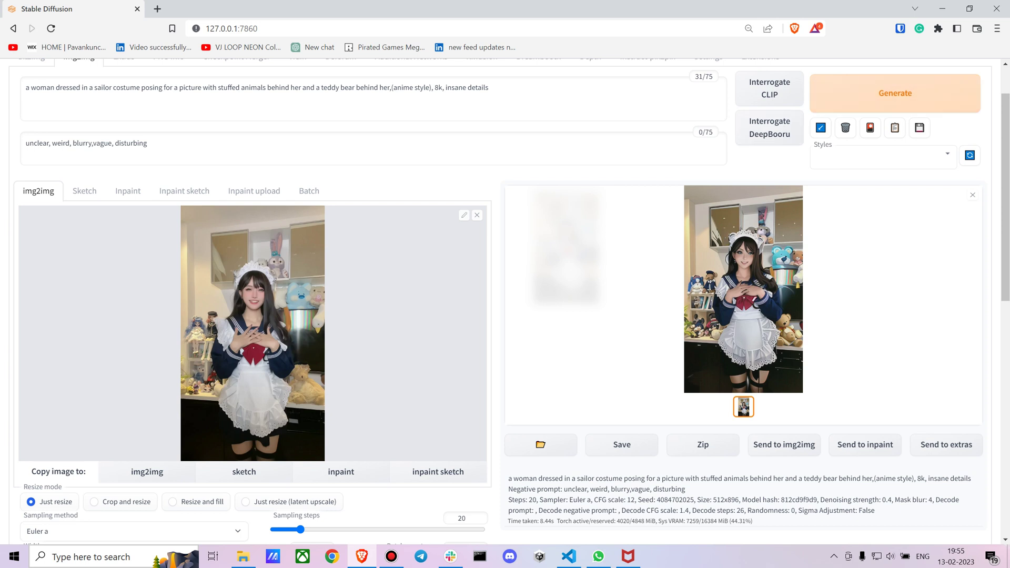
pyautogui.click(853, 95)
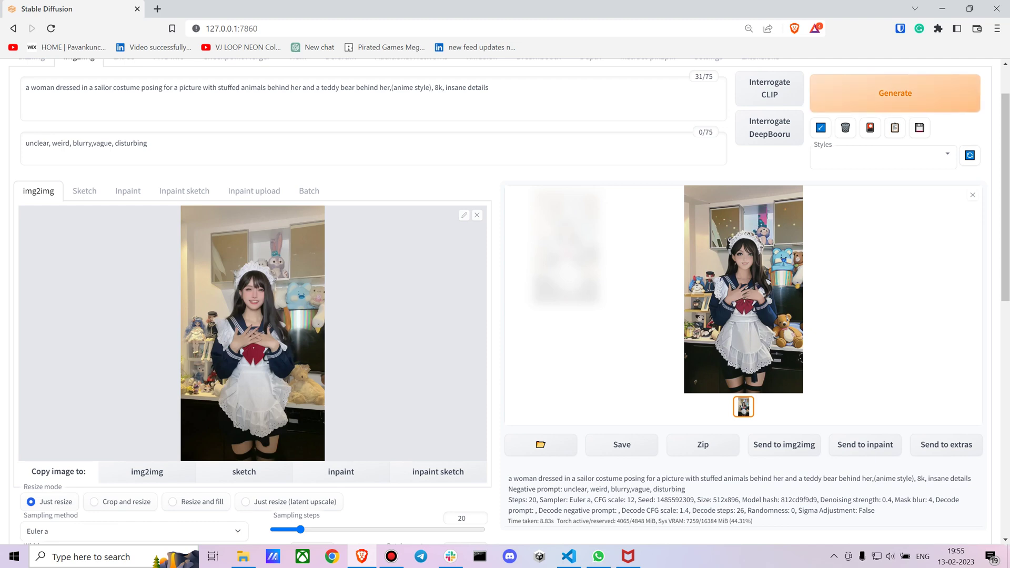
# - Raise CFG scale to 16 and generate a new anime-style image
pyautogui.scroll(-5, 505, 300)
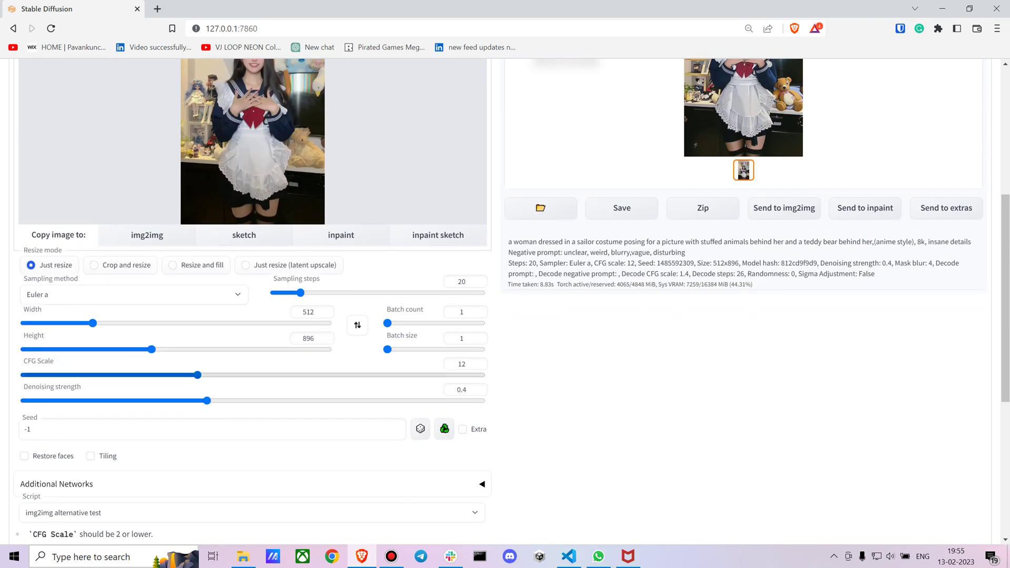
pyautogui.moveTo(198, 375); pyautogui.dragTo(260, 375)
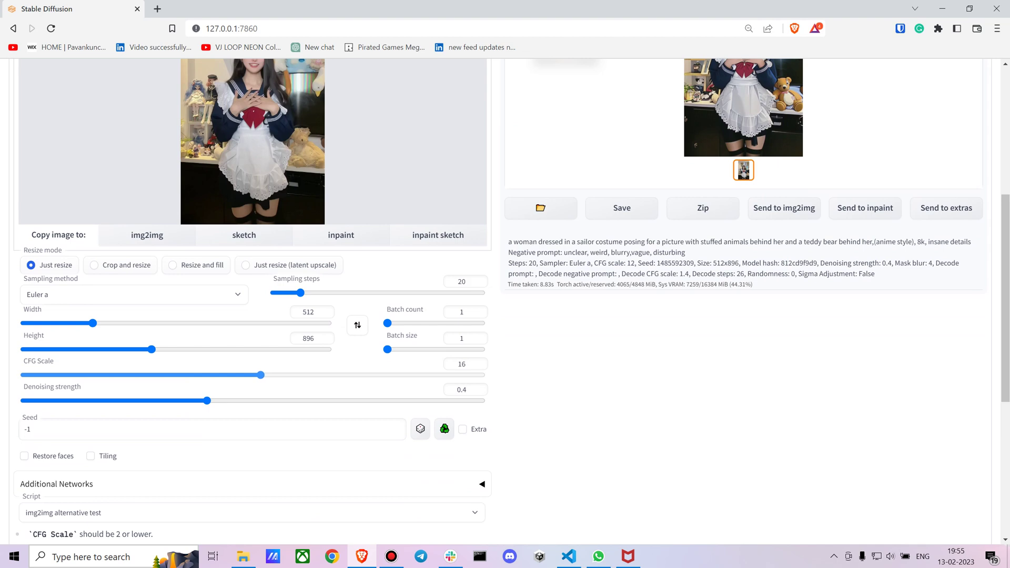
pyautogui.scroll(6, 252, 300)
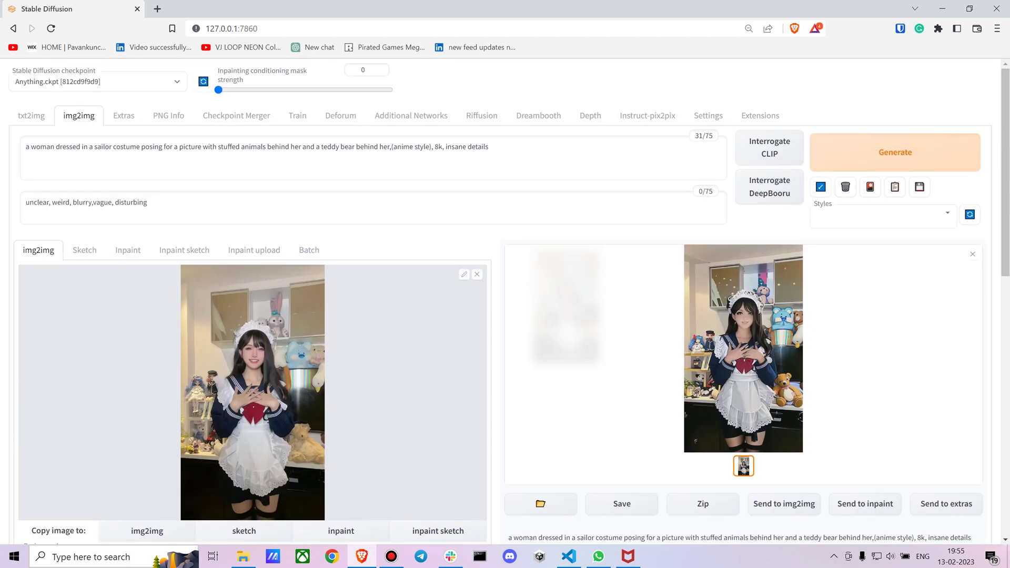
pyautogui.click(874, 152)
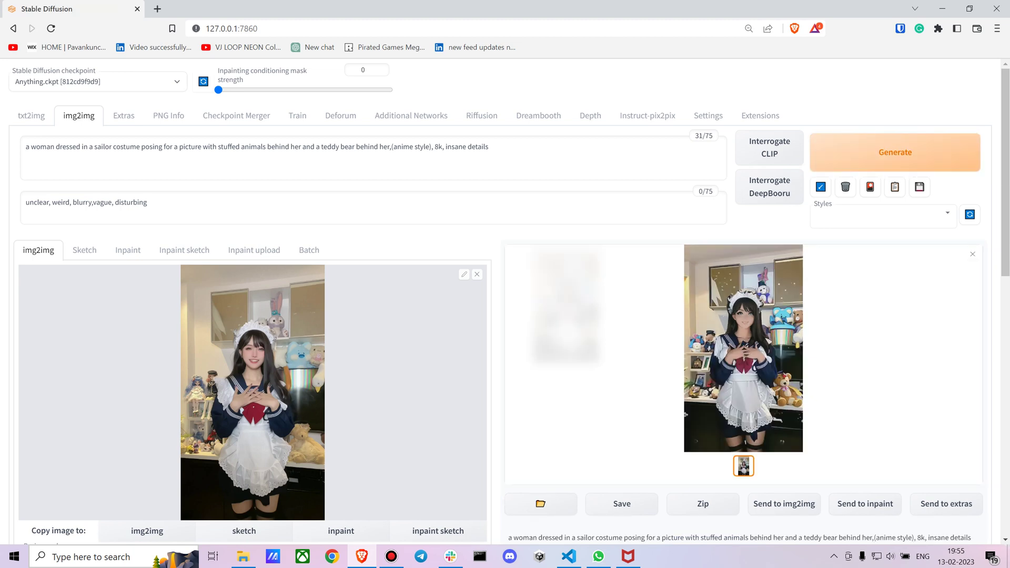
# - Inspect the result enlarged, then lower CFG scale back to 7
pyautogui.click(744, 347)
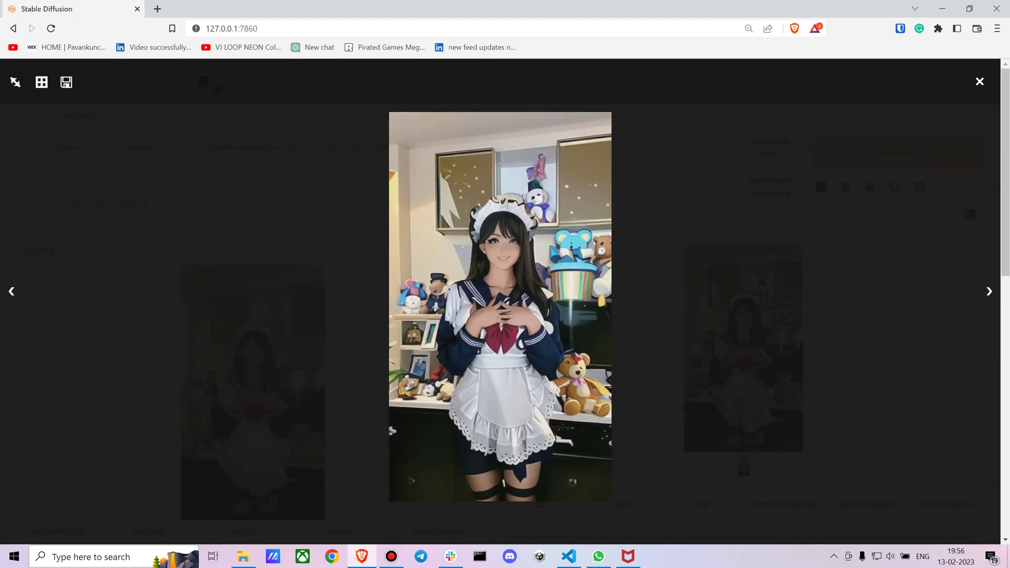
pyautogui.click(980, 82)
pyautogui.scroll(-5, 505, 300)
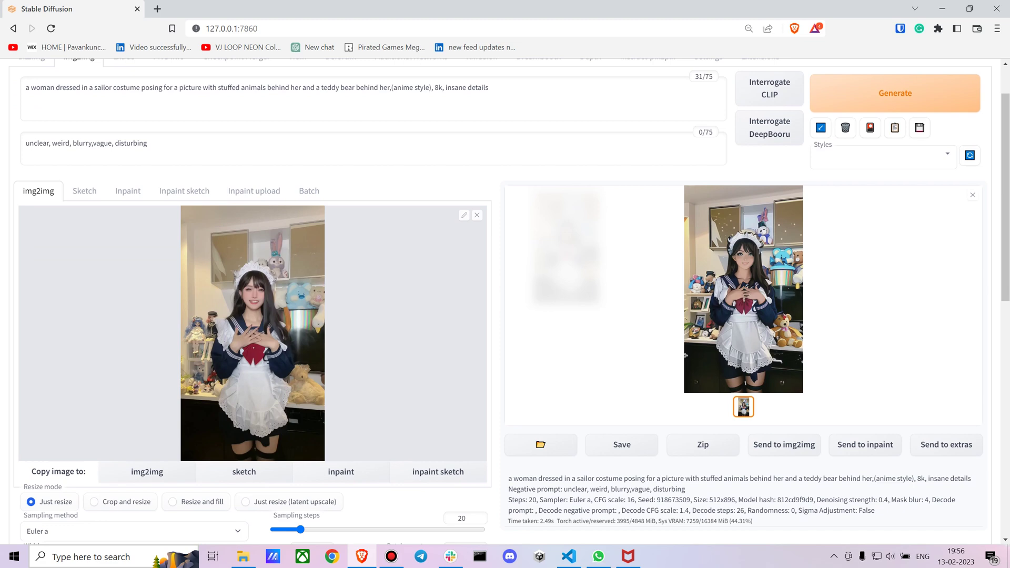
pyautogui.moveTo(261, 434); pyautogui.dragTo(119, 434)
# - Generate a new image with CFG scale 7 and 29 sampling steps
pyautogui.scroll(4, 505, 302)
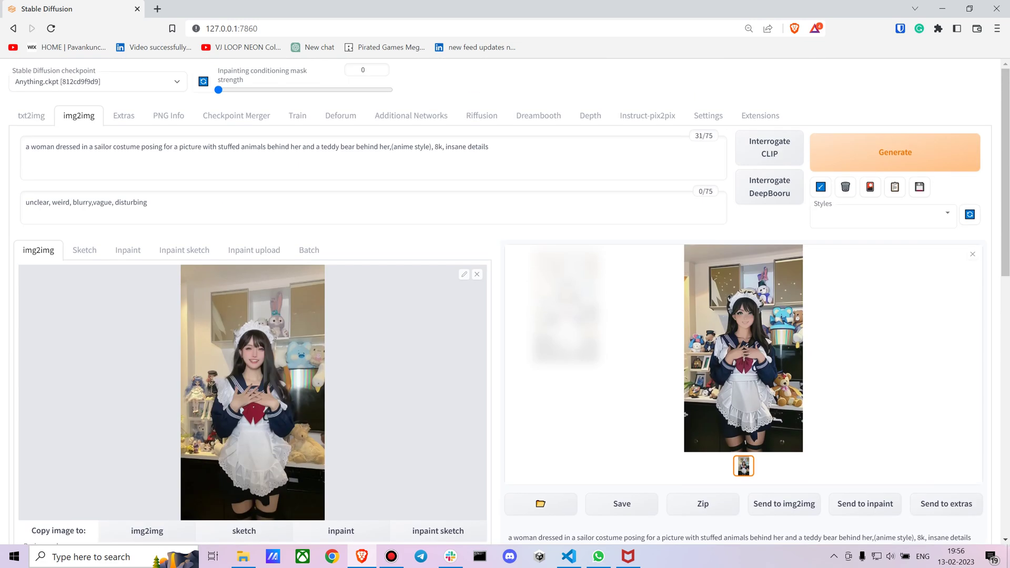
pyautogui.scroll(-4, 505, 302)
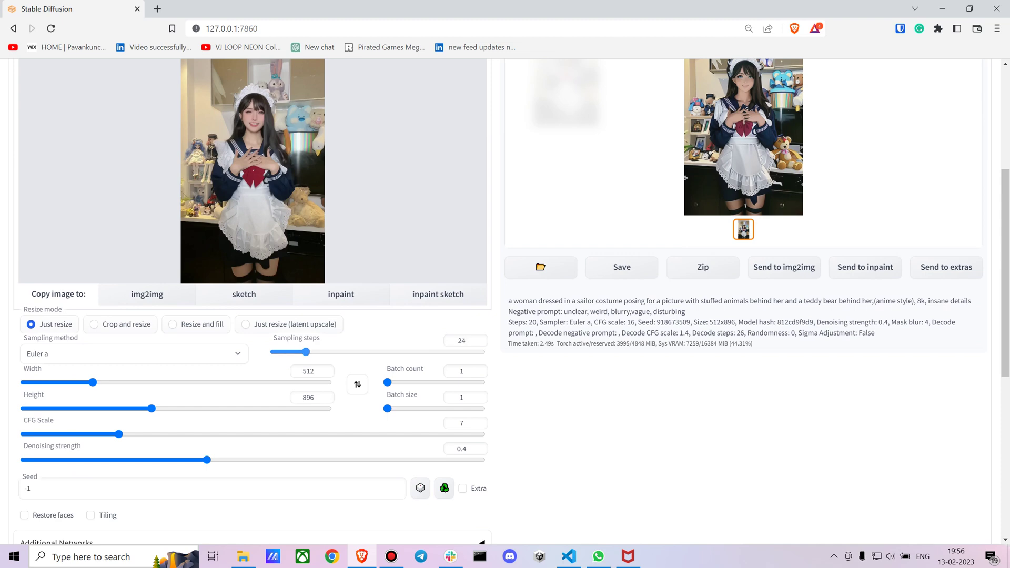
pyautogui.scroll(5, 305, 352)
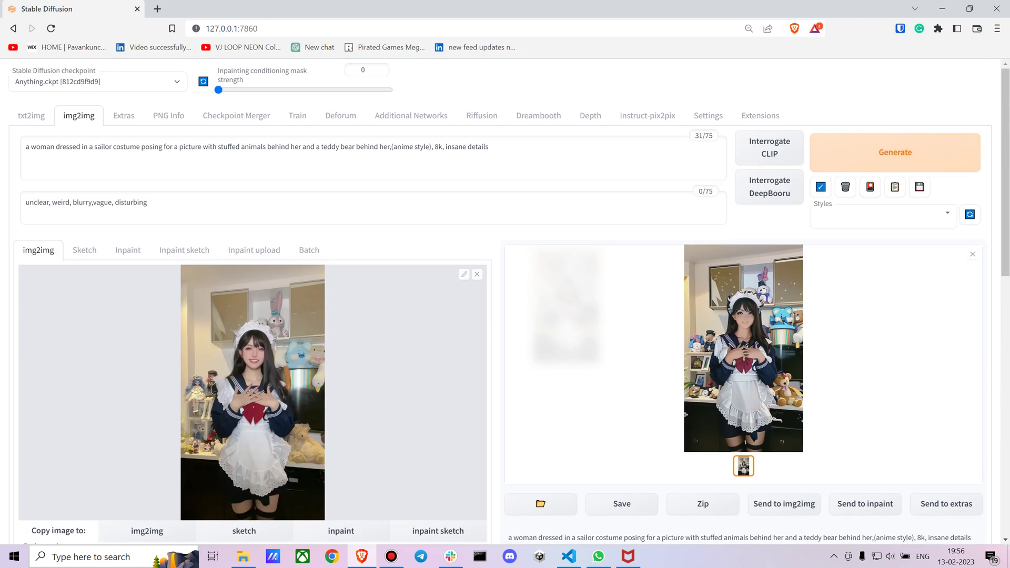
pyautogui.click(895, 152)
# - Turn on Restore faces, regenerate, and inspect the new result enlarged
pyautogui.scroll(-7, 505, 316)
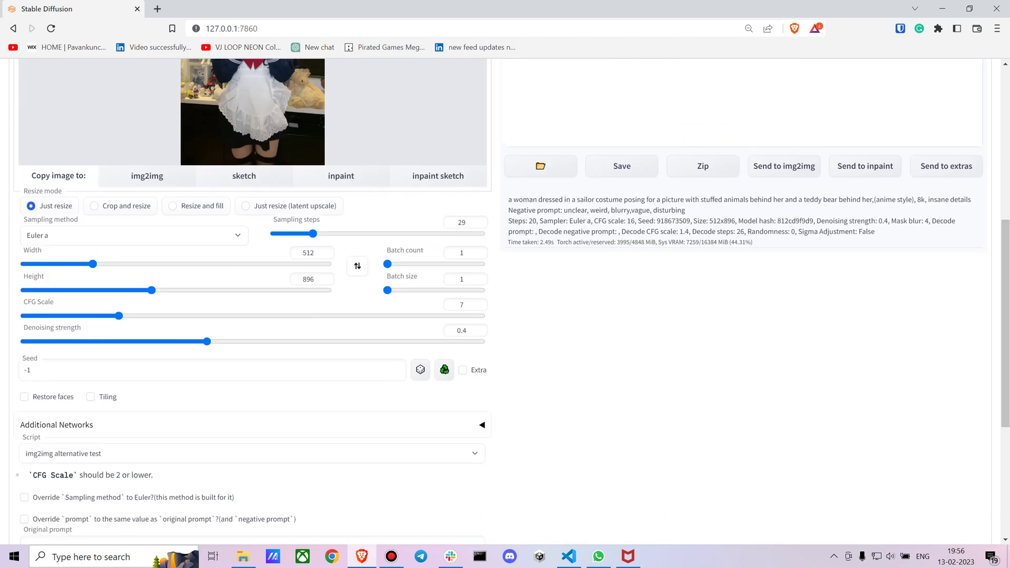
pyautogui.click(46, 398)
pyautogui.scroll(2, 47, 397)
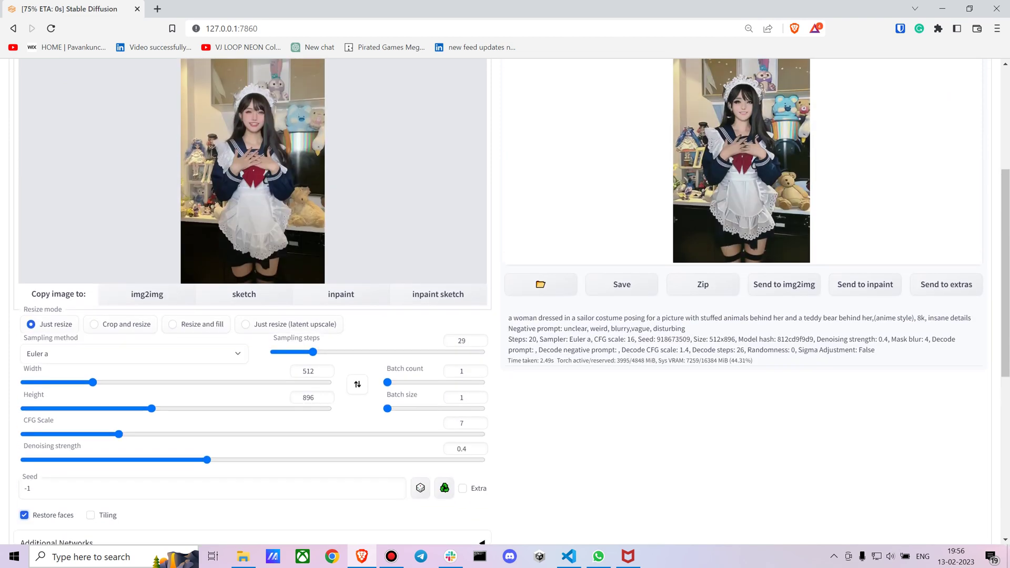
pyautogui.scroll(4, 505, 300)
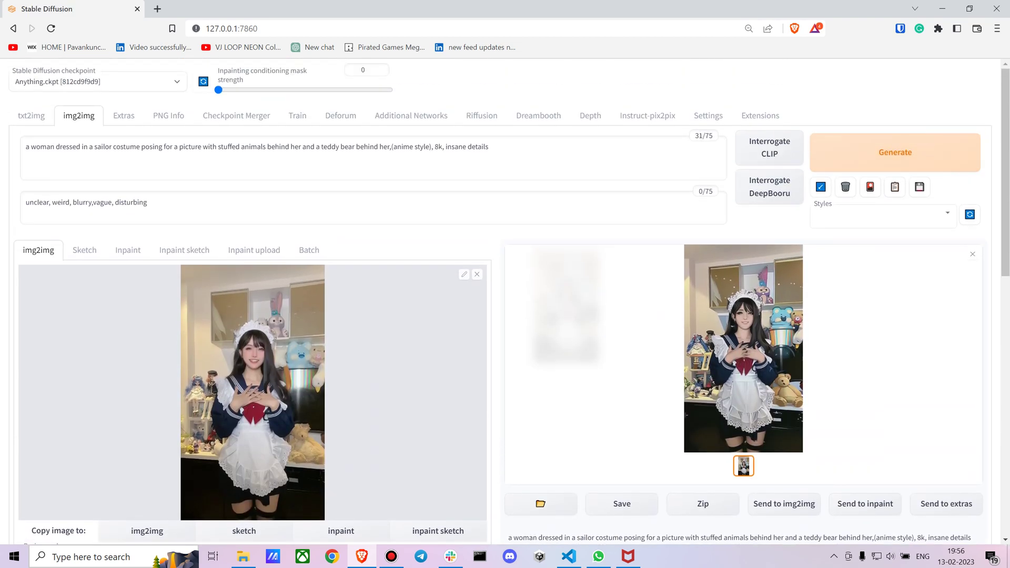
pyautogui.click(895, 152)
pyautogui.scroll(-2, 895, 152)
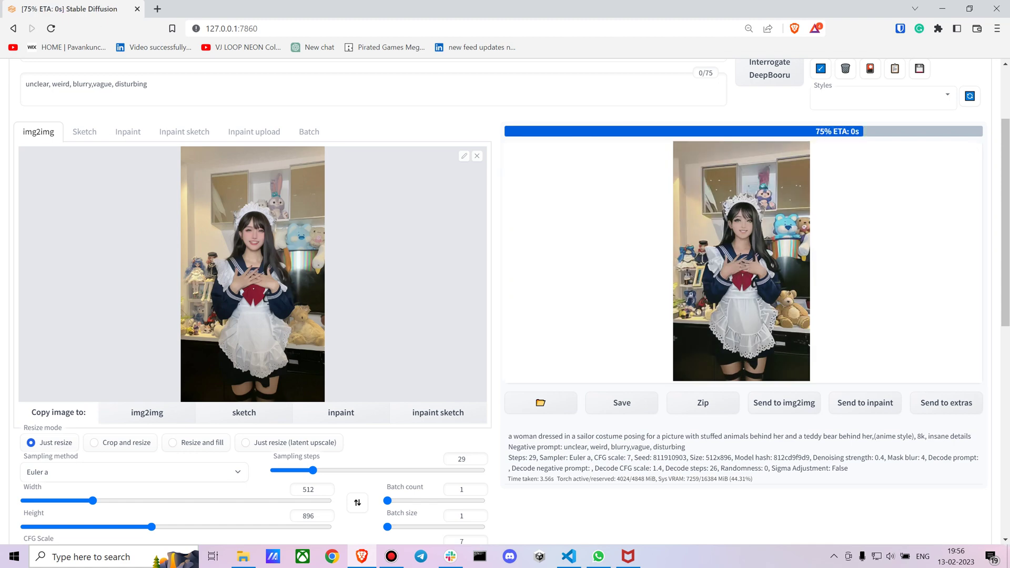
pyautogui.click(744, 232)
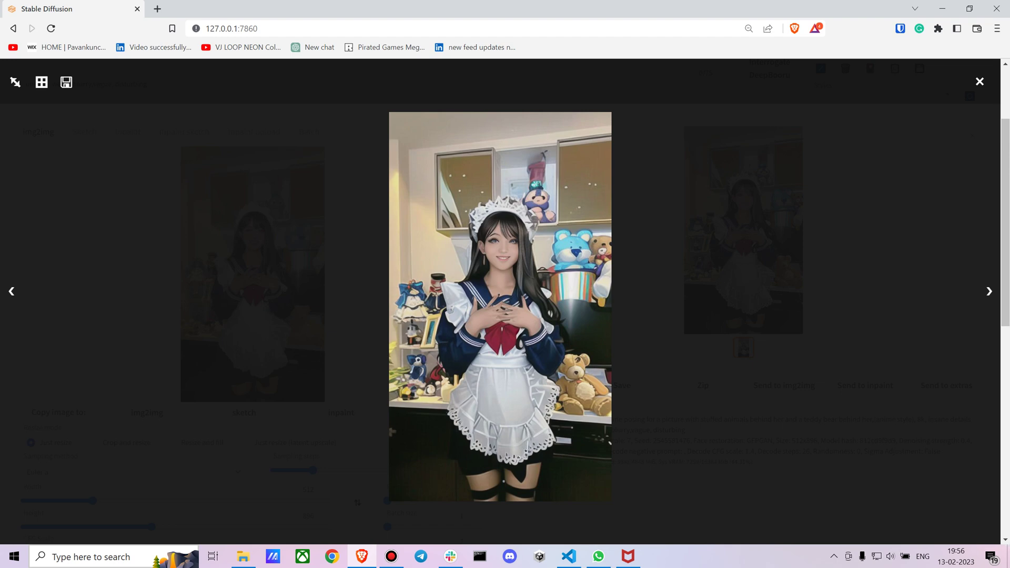
pyautogui.click(980, 82)
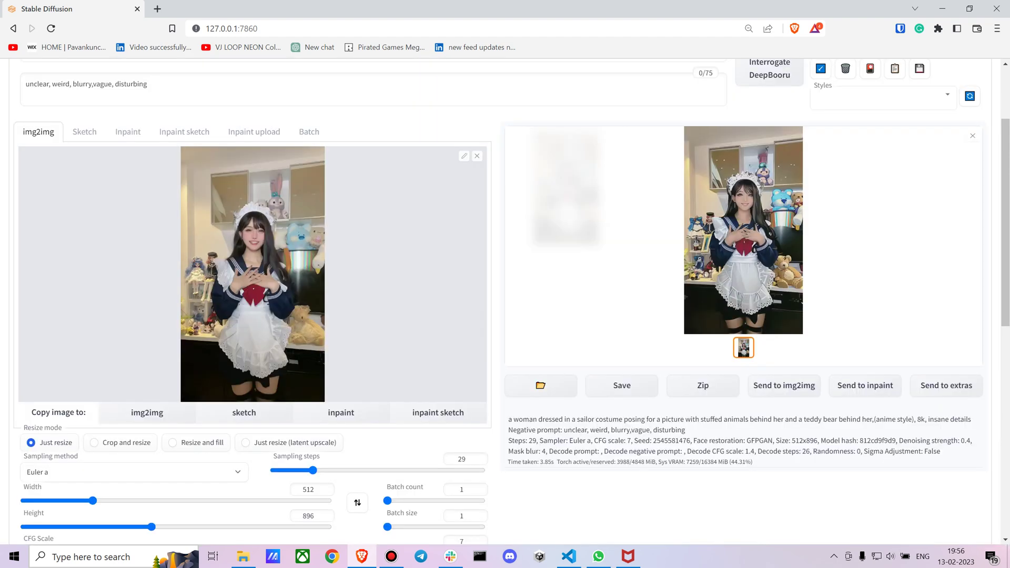
# - In the Batch sub-tab, paste the frames2 folder path as the Input directory
pyautogui.scroll(3, 506, 303)
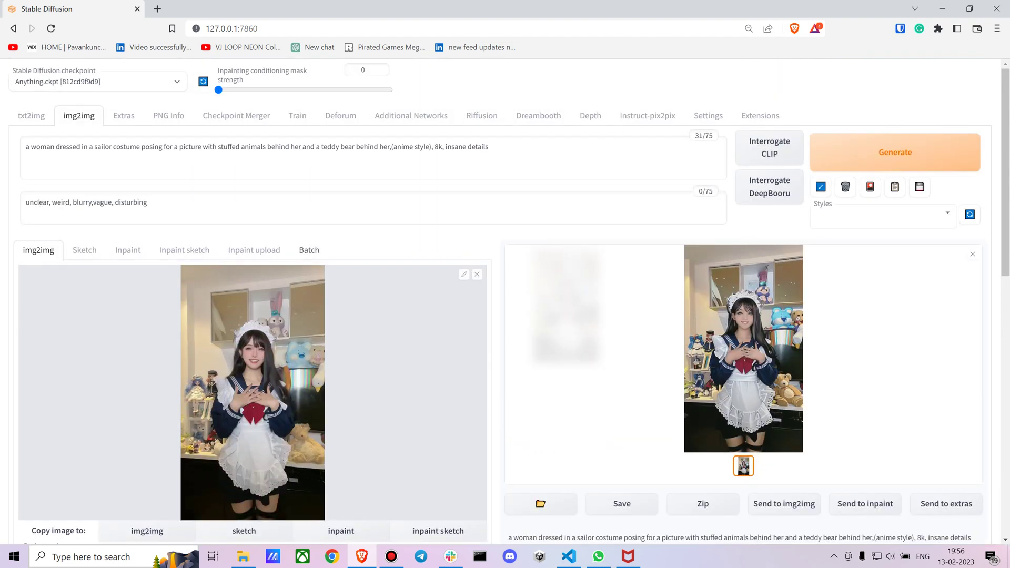
pyautogui.click(309, 251)
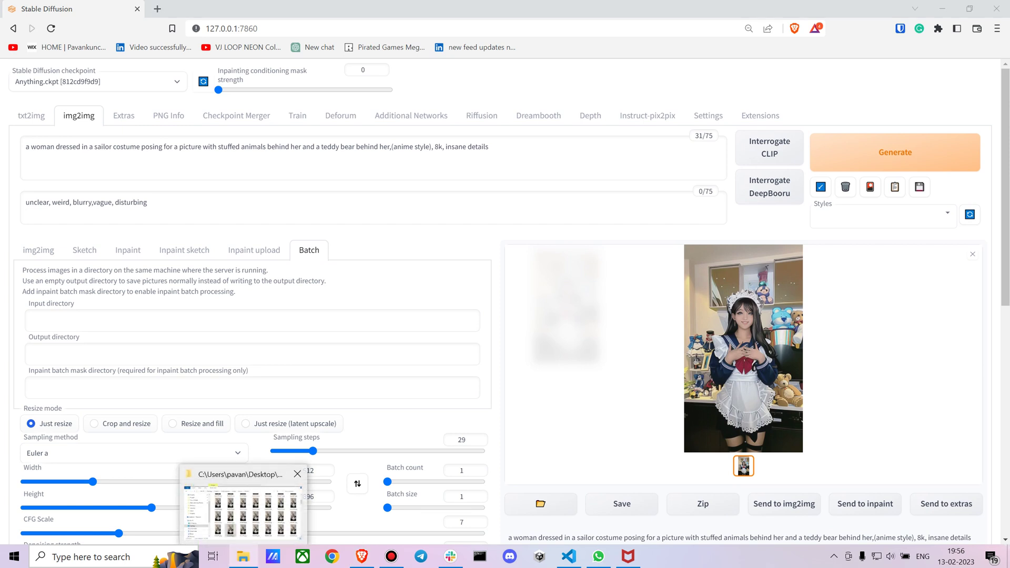
pyautogui.click(239, 508)
pyautogui.click(594, 189)
pyautogui.hotkey('ctrl', 'c')
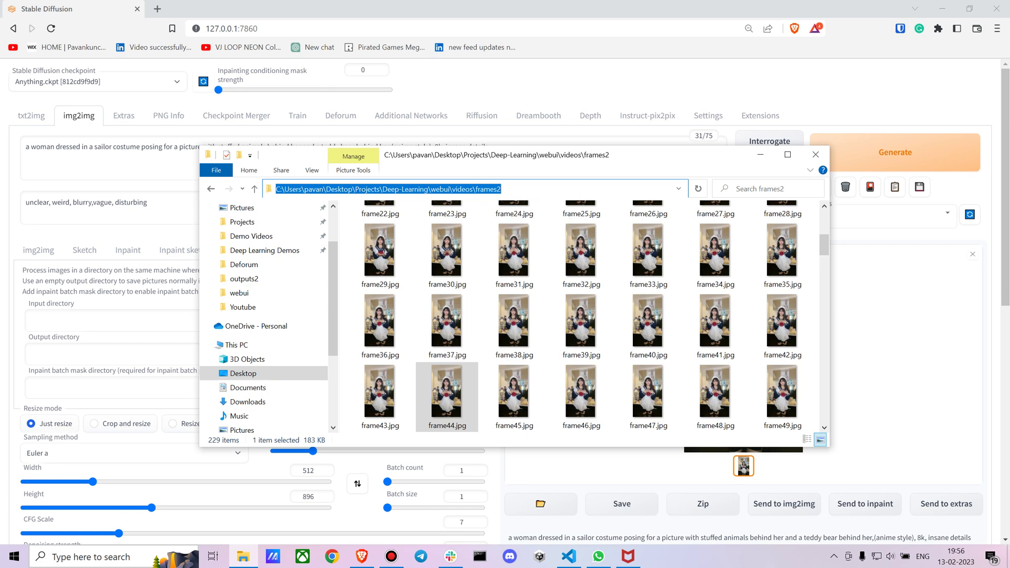
pyautogui.click(760, 154)
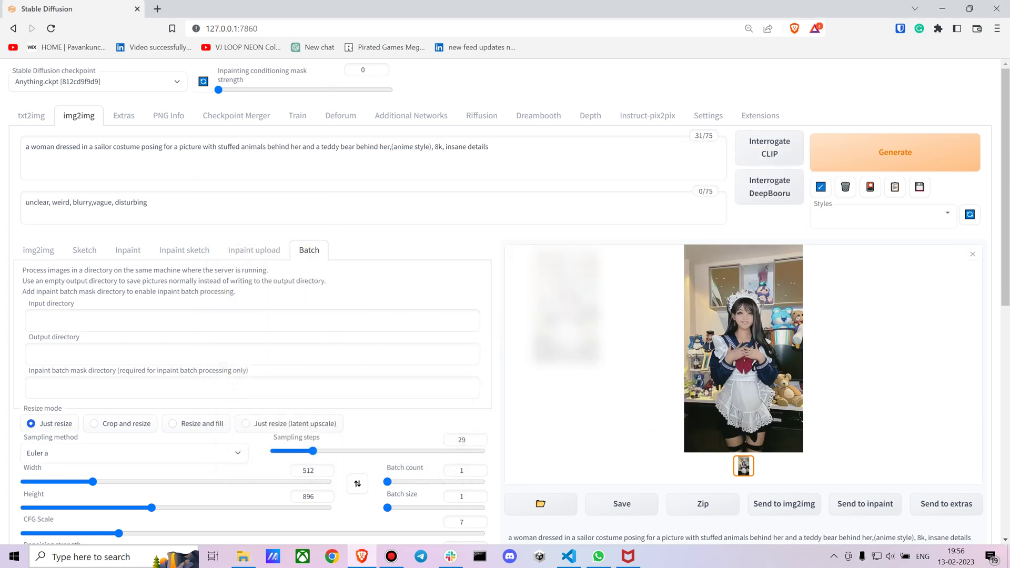
pyautogui.click(158, 321)
pyautogui.hotkey('ctrl', 'v')
# - Set the Output directory to the empty outputs2 folder and start the batch run
pyautogui.click(243, 557)
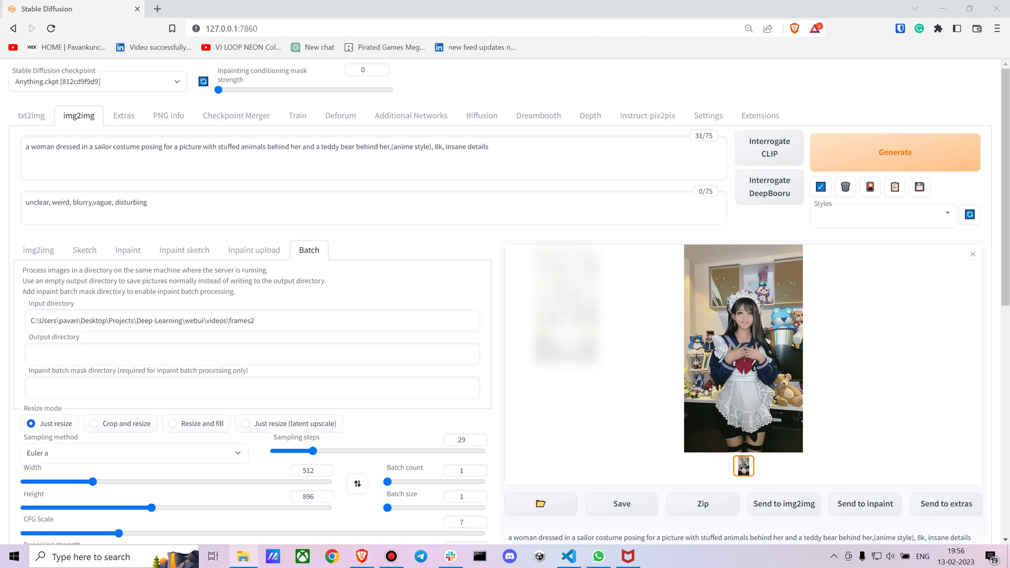
pyautogui.click(497, 188)
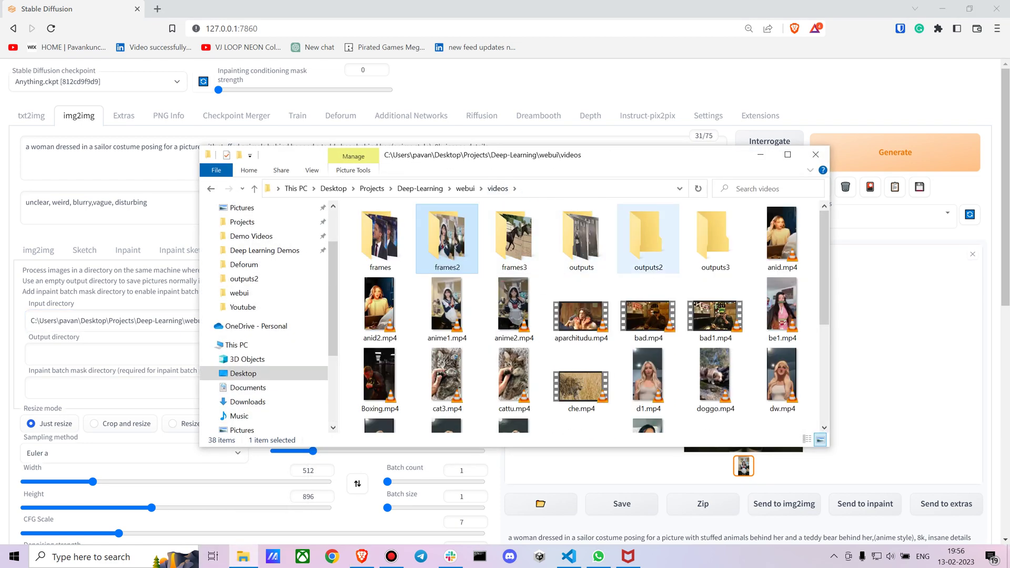
pyautogui.doubleClick(648, 236)
pyautogui.click(578, 188)
pyautogui.hotkey('ctrl', 'c')
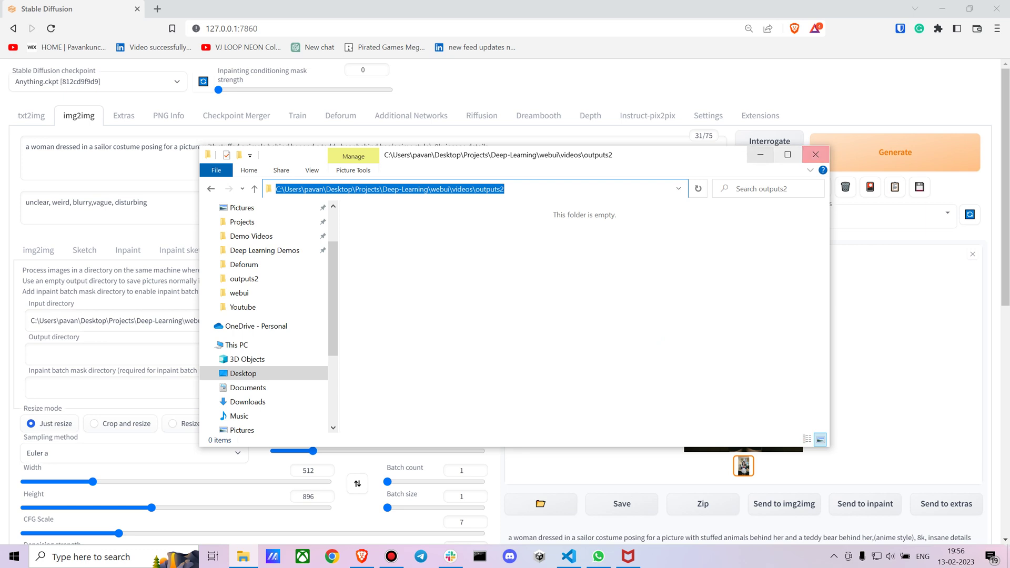
pyautogui.click(815, 155)
pyautogui.click(221, 354)
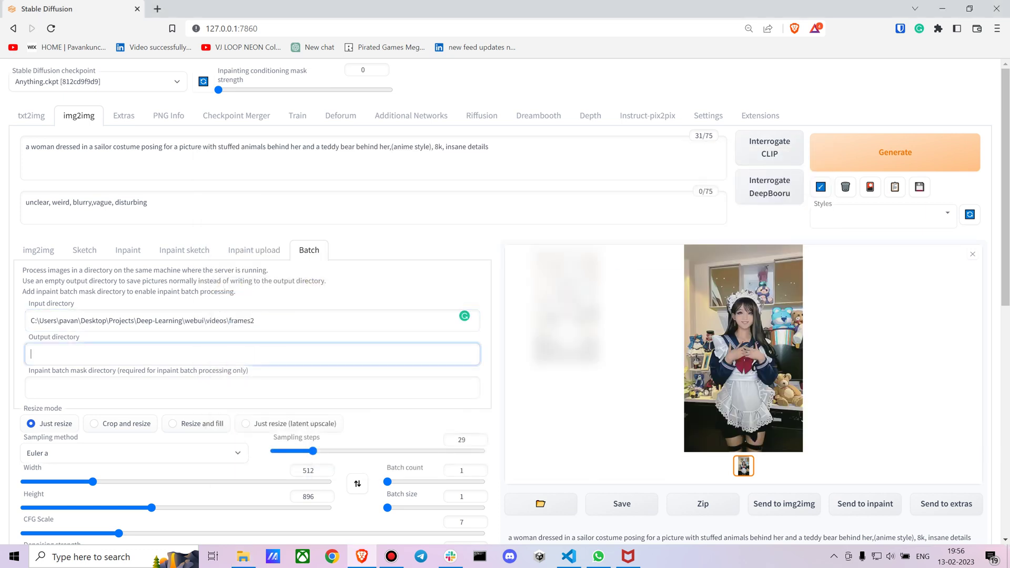
pyautogui.hotkey('ctrl', 'v')
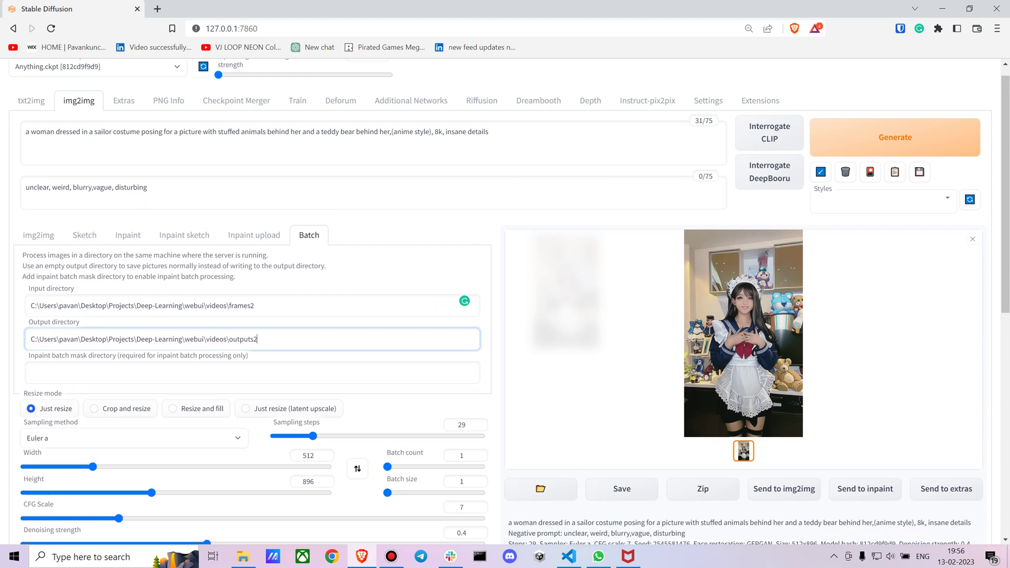
pyautogui.click(926, 155)
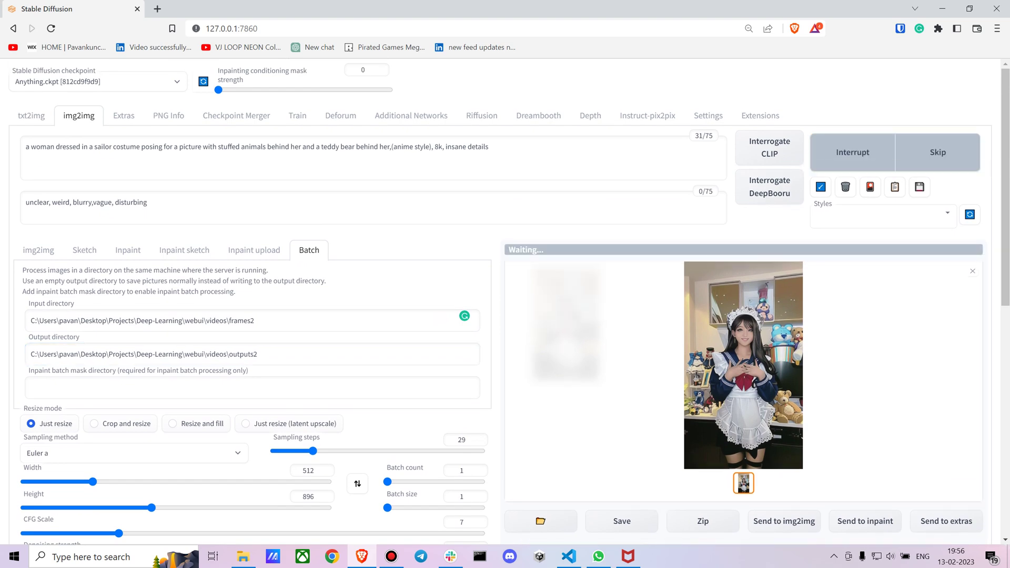
# - Bring up the outputs2 folder window and reposition it to watch frame1.jpg appear
pyautogui.click(243, 557)
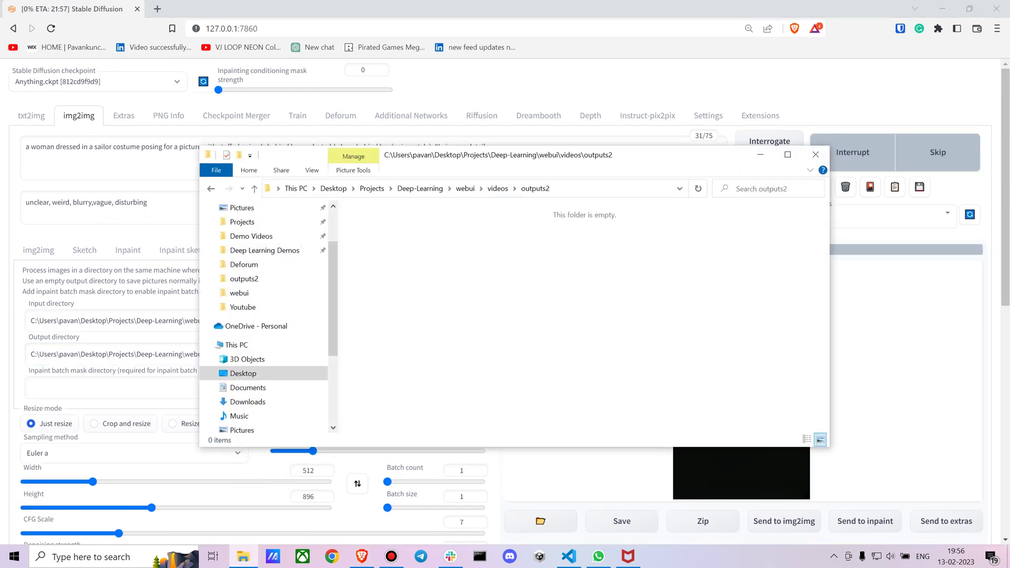
pyautogui.moveTo(515, 156); pyautogui.dragTo(389, 248)
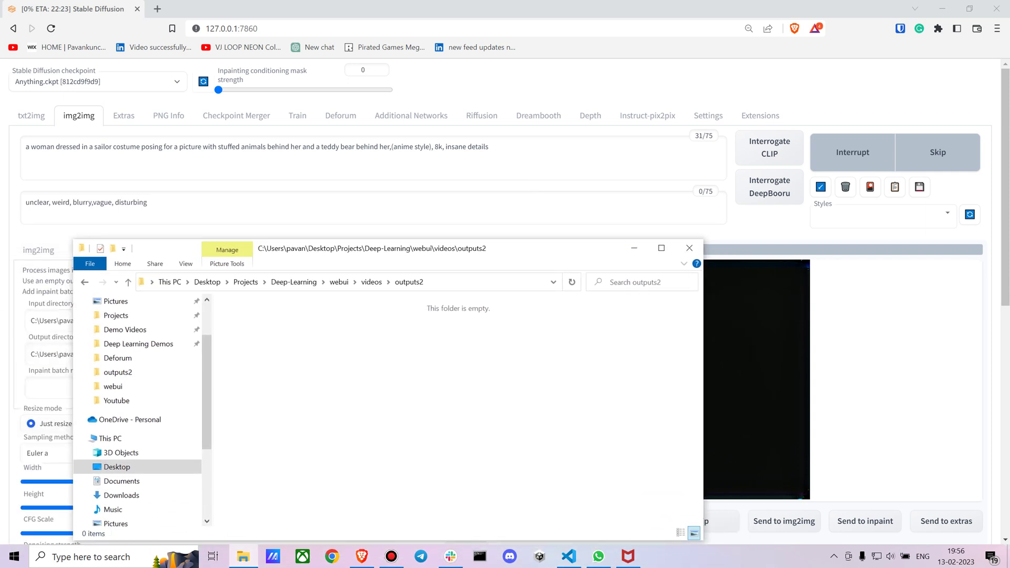
pyautogui.moveTo(558, 248); pyautogui.dragTo(599, 231)
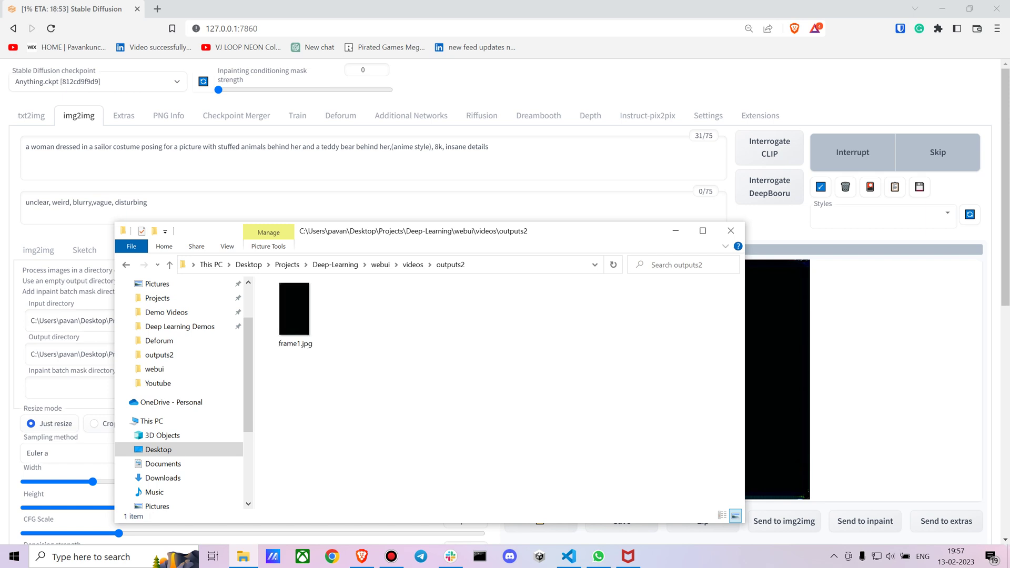
pyautogui.moveTo(589, 231); pyautogui.dragTo(630, 188)
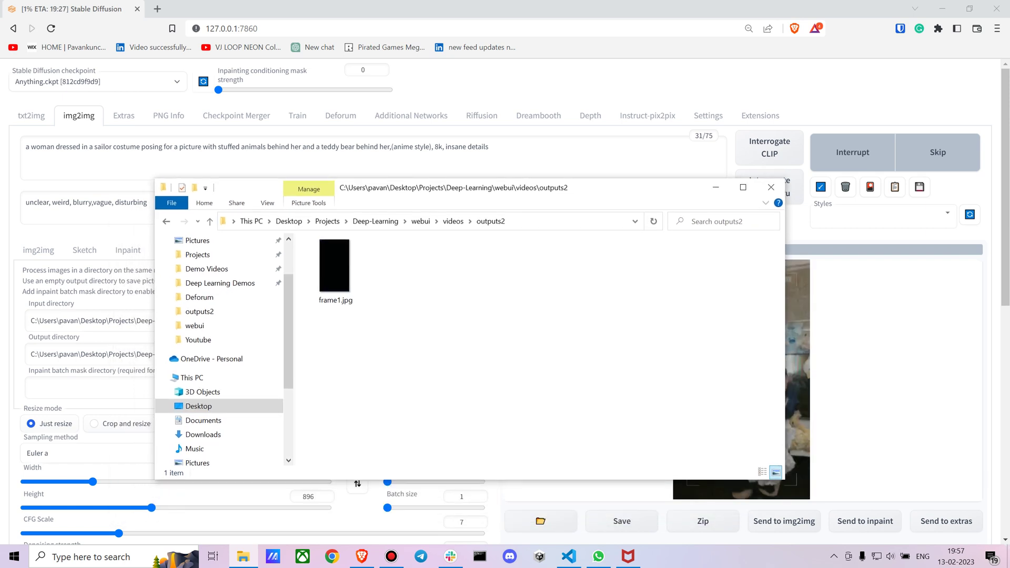
pyautogui.moveTo(462, 187); pyautogui.dragTo(479, 96)
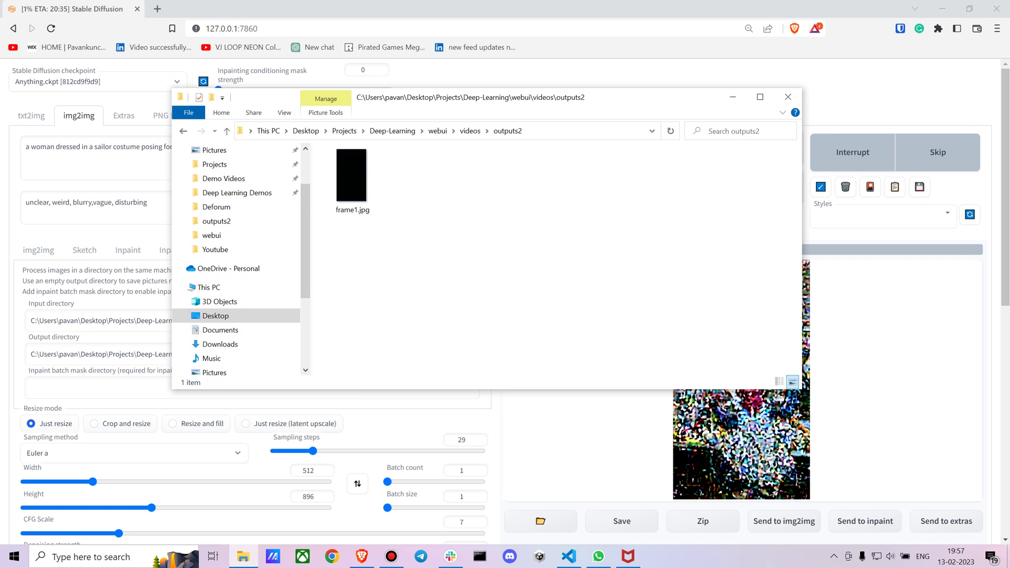